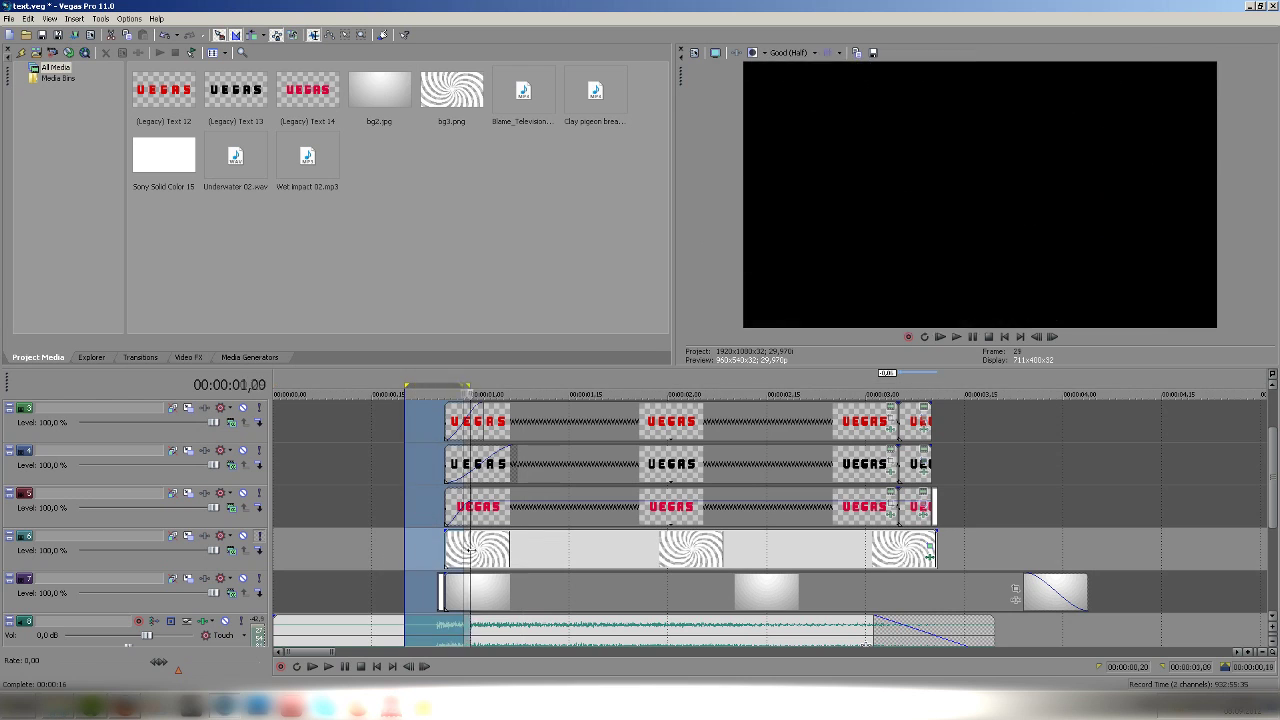
# Examine the rotation keyframes in the Pan/Crop settings of the bg3 spiral background event and play the timeline.
pyautogui.click(929, 539)
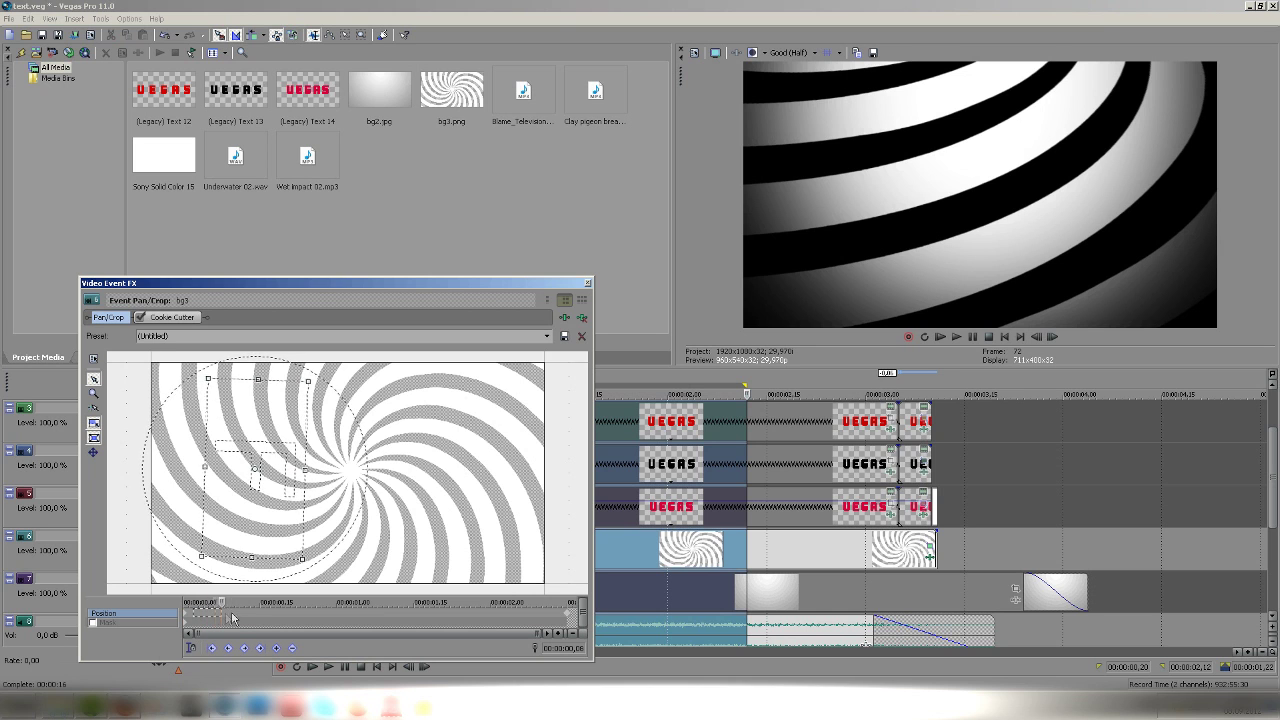
pyautogui.moveTo(294, 619)
pyautogui.mouseDown()
pyautogui.moveTo(197, 617)
pyautogui.moveTo(297, 612)
pyautogui.mouseUp()
pyautogui.moveTo(394, 610); pyautogui.dragTo(655, 571)
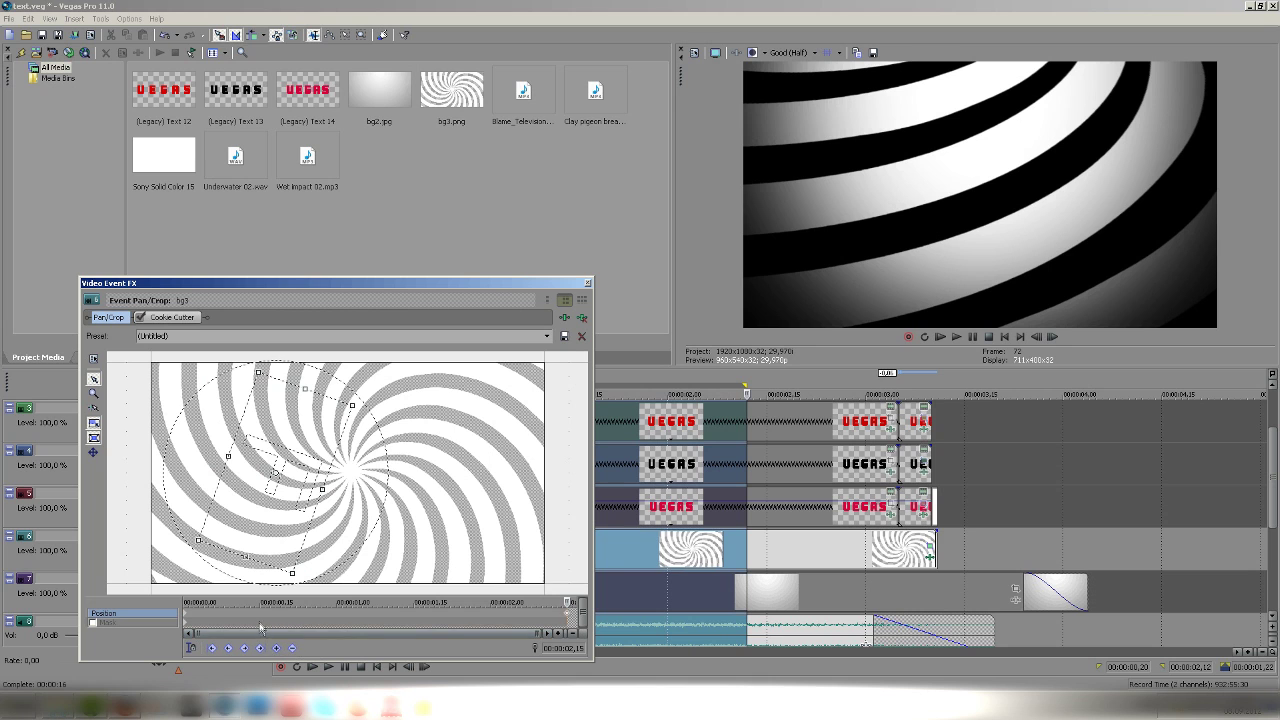
pyautogui.moveTo(248, 616); pyautogui.dragTo(309, 611)
pyautogui.click(588, 285)
pyautogui.press('space')
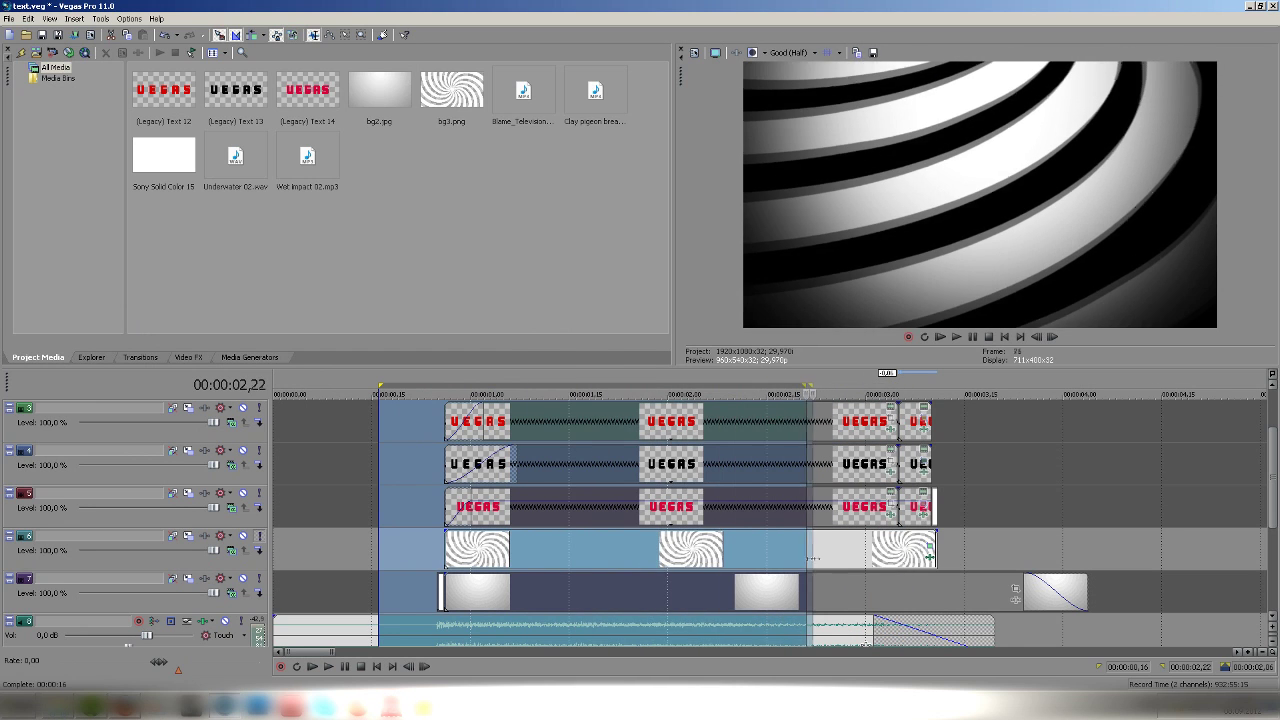
# Solo track 7 with the gradient background alongside the spiral track and scrub through the combined background.
pyautogui.moveTo(902, 570); pyautogui.dragTo(609, 569)
pyautogui.click(259, 579)
pyautogui.moveTo(386, 549); pyautogui.dragTo(608, 580)
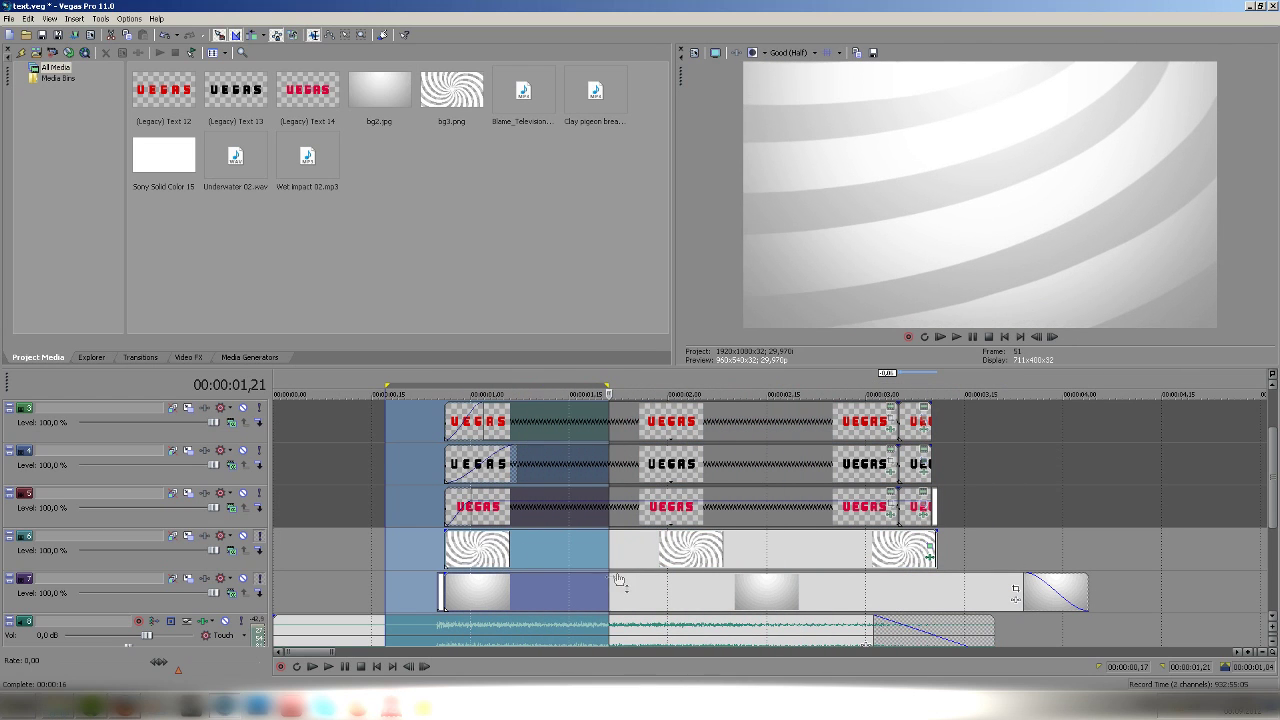
# Turn off solo on background tracks 6 and 7 and save the project.
pyautogui.click(261, 537)
pyautogui.click(261, 579)
pyautogui.hotkey('ctrl', 's')
pyautogui.moveTo(1273, 503); pyautogui.dragTo(1274, 466)
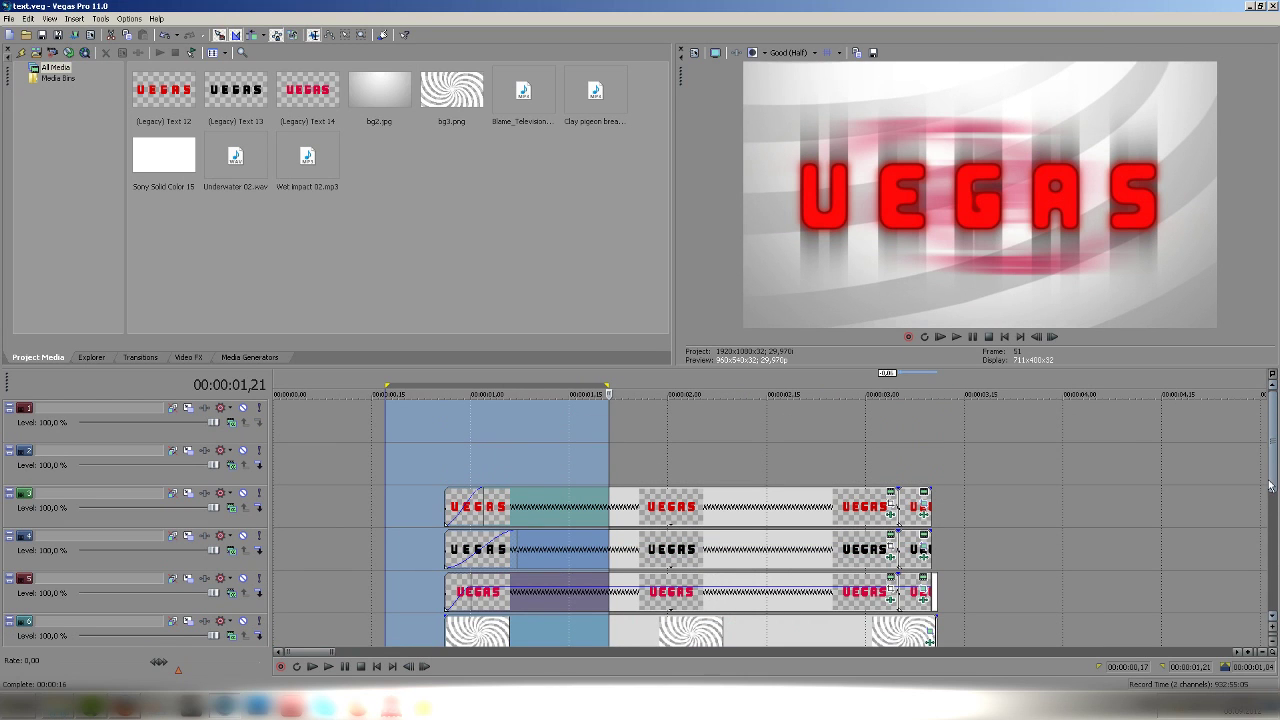
# Scrub through the full VEGAS text animation with all layers enabled.
pyautogui.moveTo(437, 455); pyautogui.dragTo(845, 467)
pyautogui.click(847, 467)
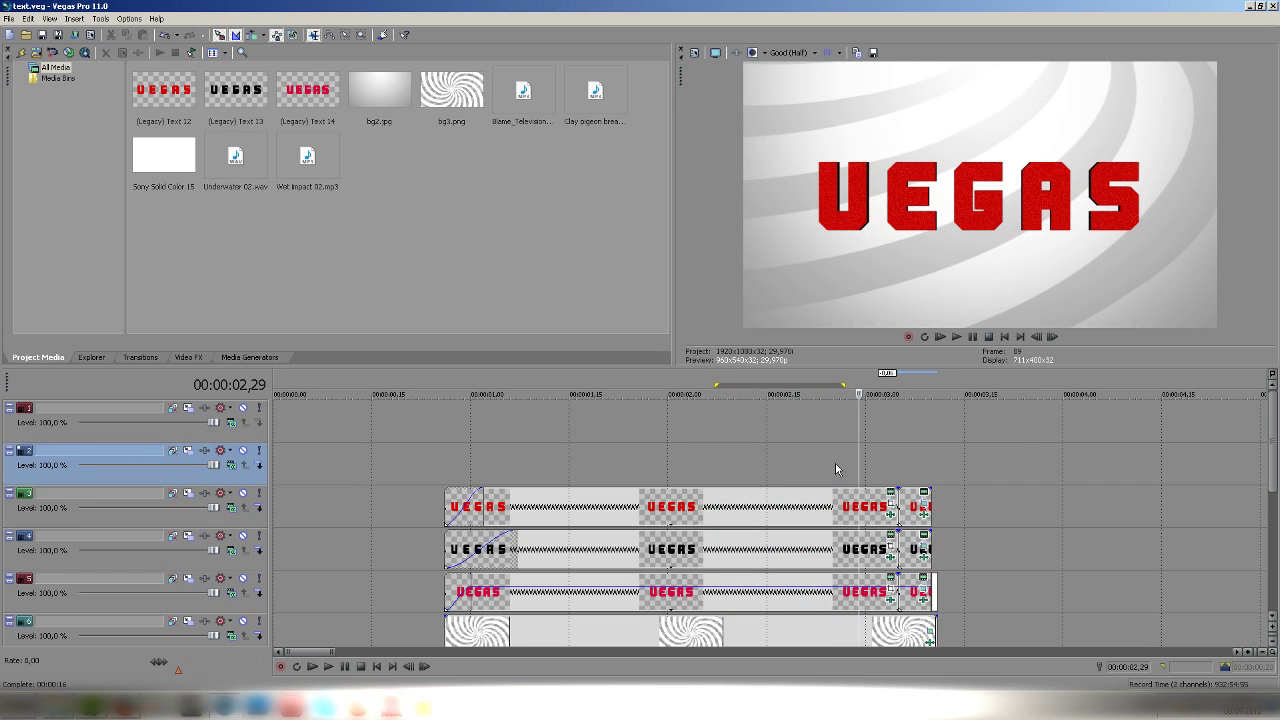
pyautogui.moveTo(436, 472); pyautogui.dragTo(583, 475)
pyautogui.click(695, 475)
pyautogui.click(714, 477)
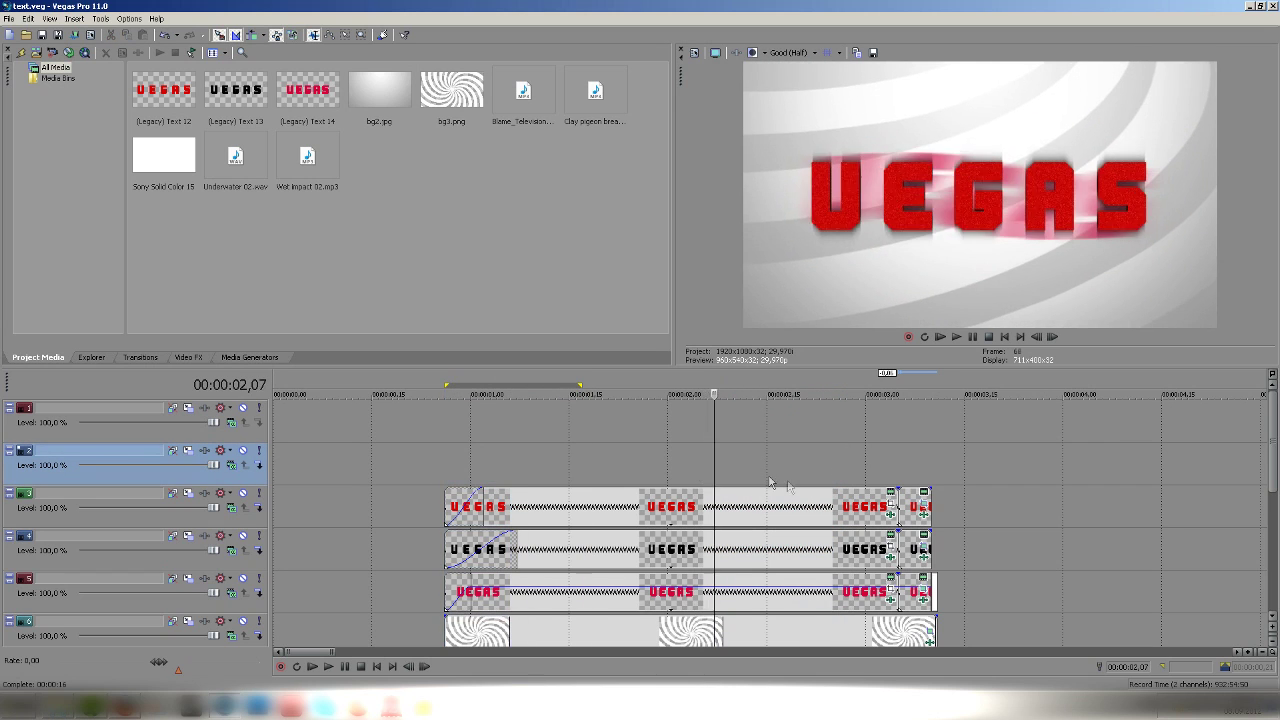
# Open the effects of the red text event on track 3 and view its Add Noise and Gaussian Blur settings.
pyautogui.click(891, 517)
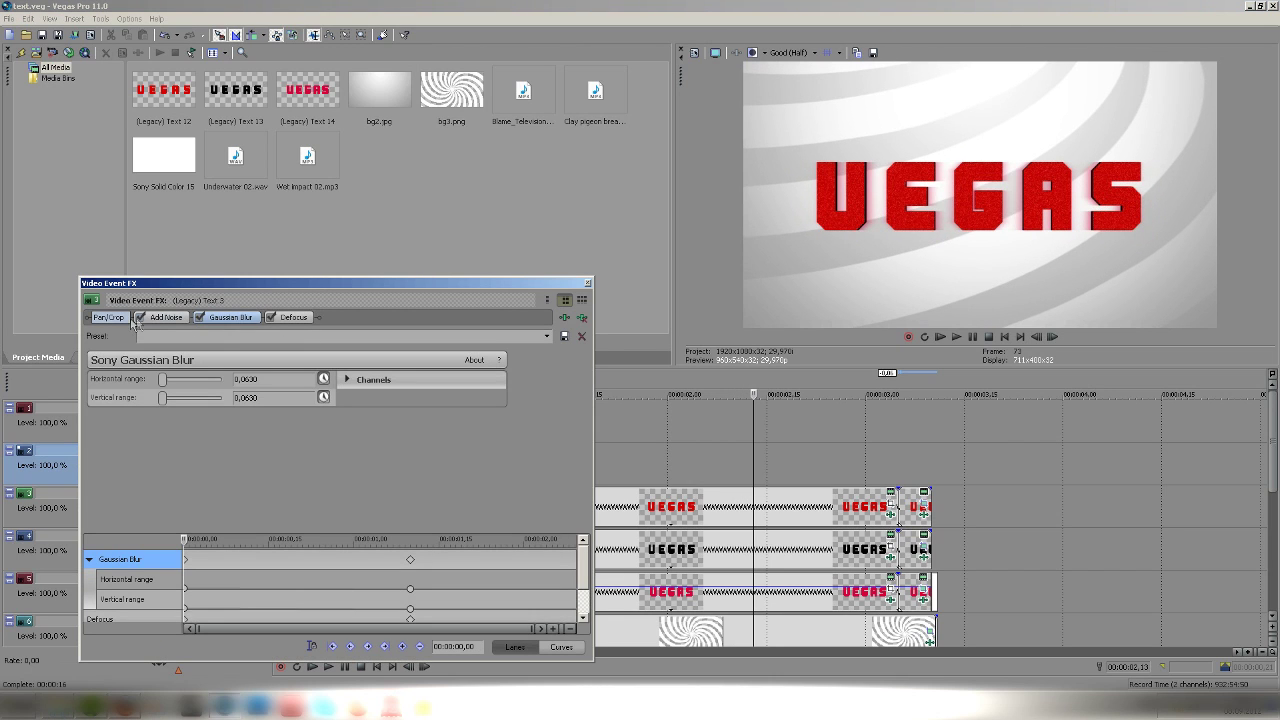
pyautogui.click(167, 318)
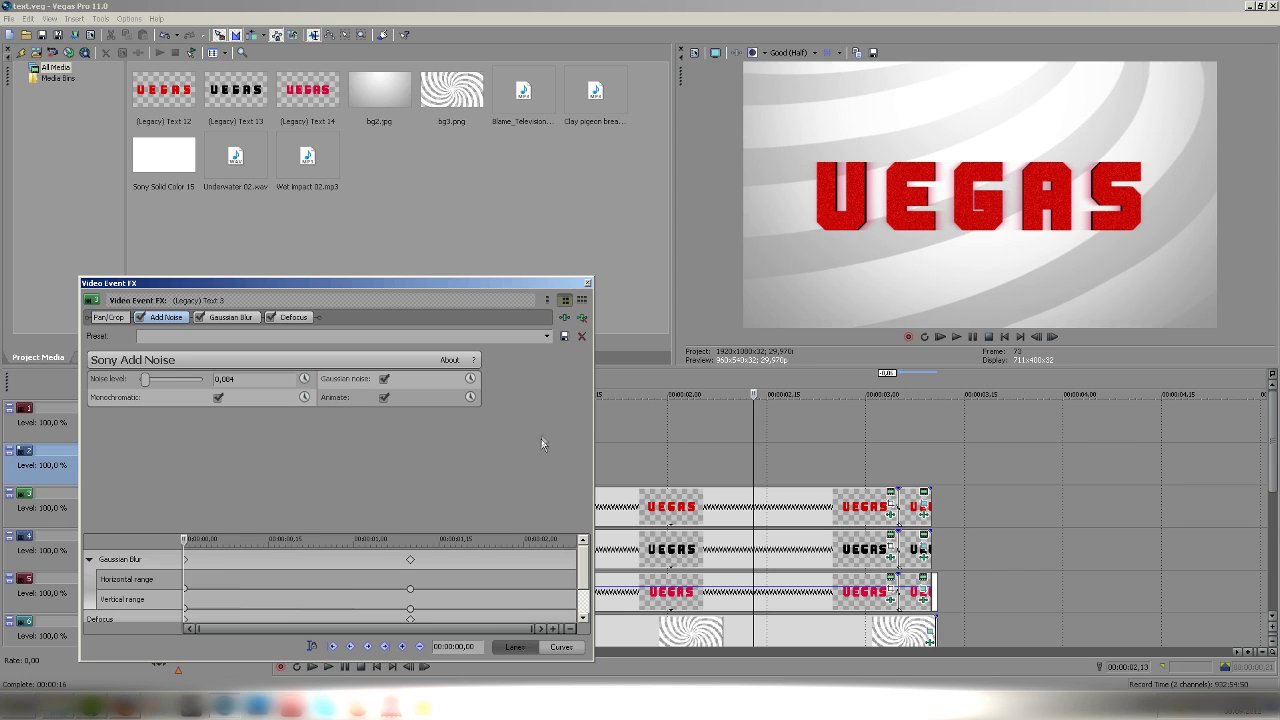
pyautogui.click(229, 317)
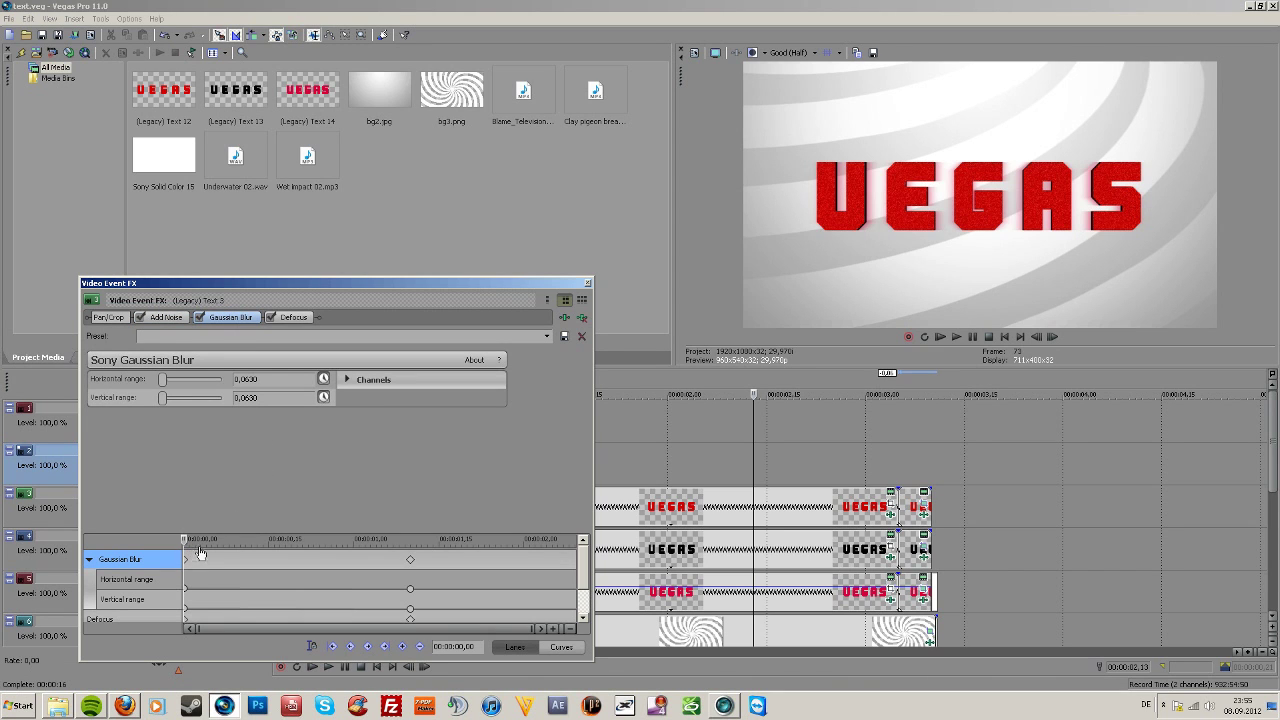
# Move the effects window aside and step through the text animation with Gaussian Blur enabled.
pyautogui.moveTo(545, 282); pyautogui.dragTo(419, 303)
pyautogui.click(510, 466)
pyautogui.press('Right')
pyautogui.press('Right')
pyautogui.press('Right')
pyautogui.press('Right')
pyautogui.press('Right')
pyautogui.press('Right')
pyautogui.press('Right')
pyautogui.press('Right')
pyautogui.press('Right')
pyautogui.press('Right')
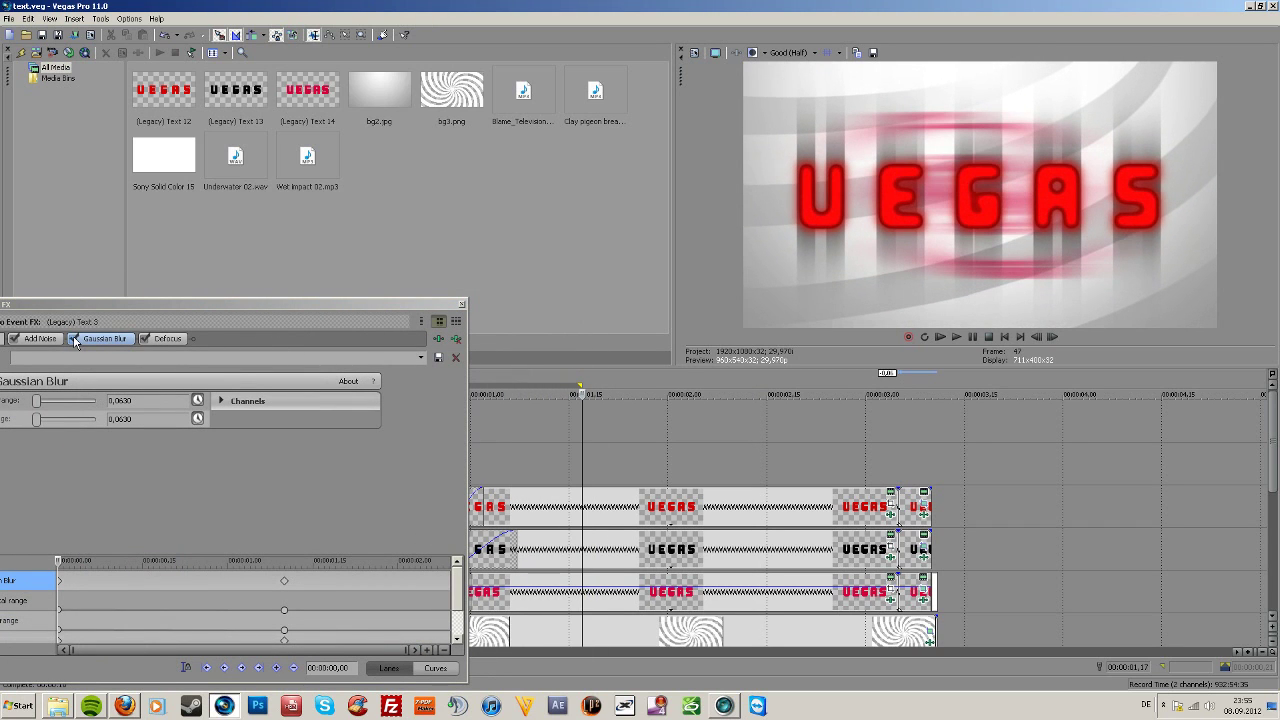
# Disable Gaussian Blur on the red text, step through the animation to compare, and re-enable the effect.
pyautogui.click(73, 338)
pyautogui.click(504, 467)
pyautogui.press('Right')
pyautogui.press('Right')
pyautogui.press('Right')
pyautogui.press('Right')
pyautogui.press('Right')
pyautogui.press('Right')
pyautogui.press('Right')
pyautogui.press('Right')
pyautogui.press('Right')
pyautogui.press('Right')
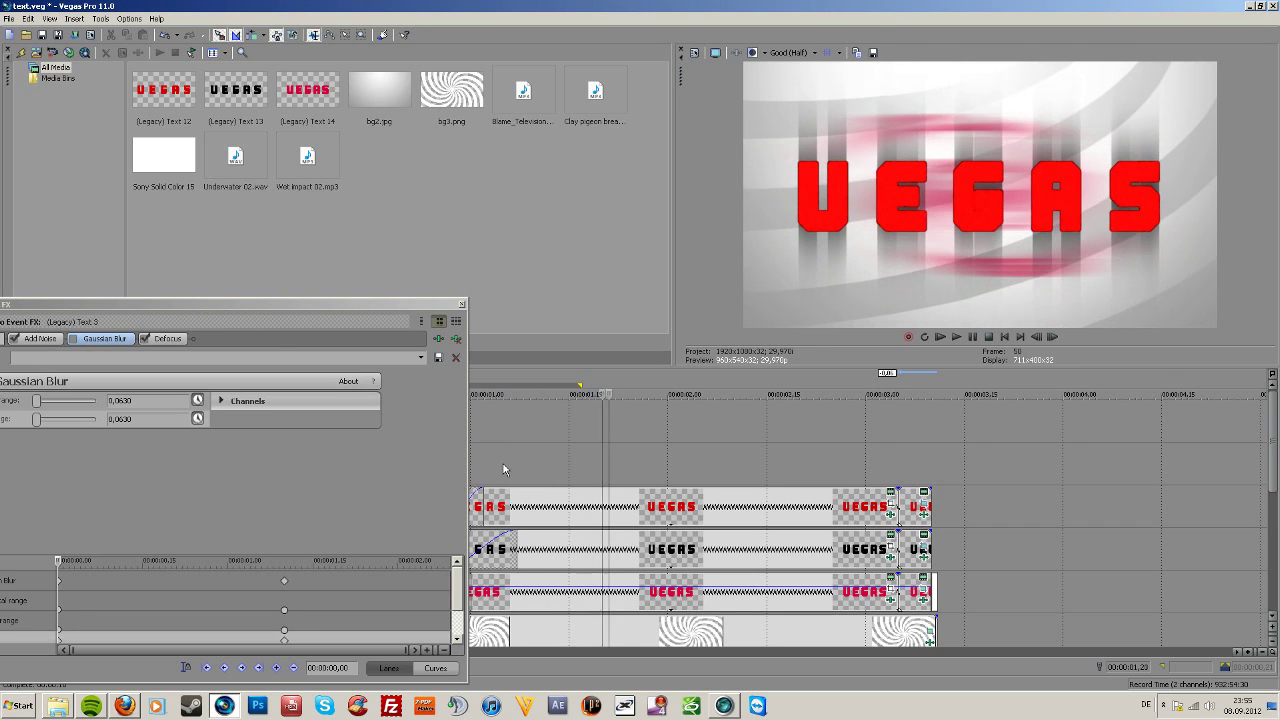
pyautogui.click(73, 339)
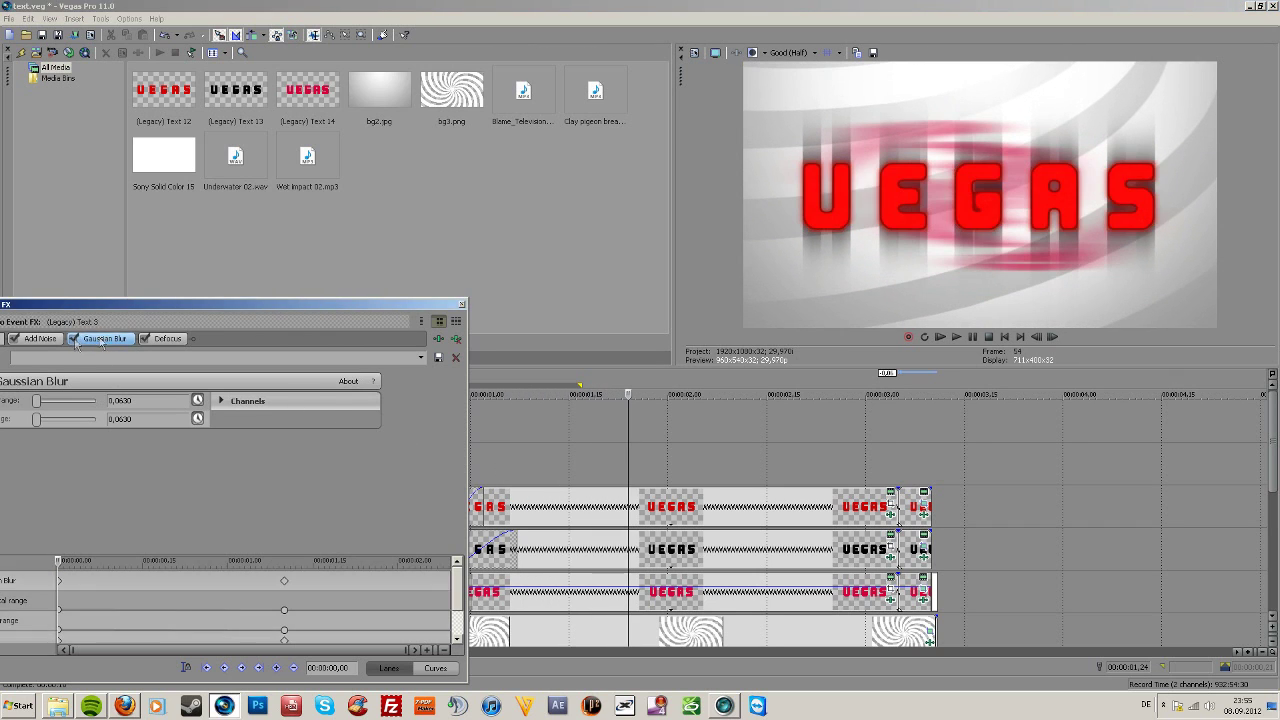
# Reposition the effects window and scrub the text animation with Gaussian Blur active again.
pyautogui.moveTo(197, 305); pyautogui.dragTo(252, 314)
pyautogui.moveTo(503, 318); pyautogui.dragTo(333, 352)
pyautogui.moveTo(445, 450); pyautogui.dragTo(641, 466)
pyautogui.moveTo(239, 346); pyautogui.dragTo(454, 350)
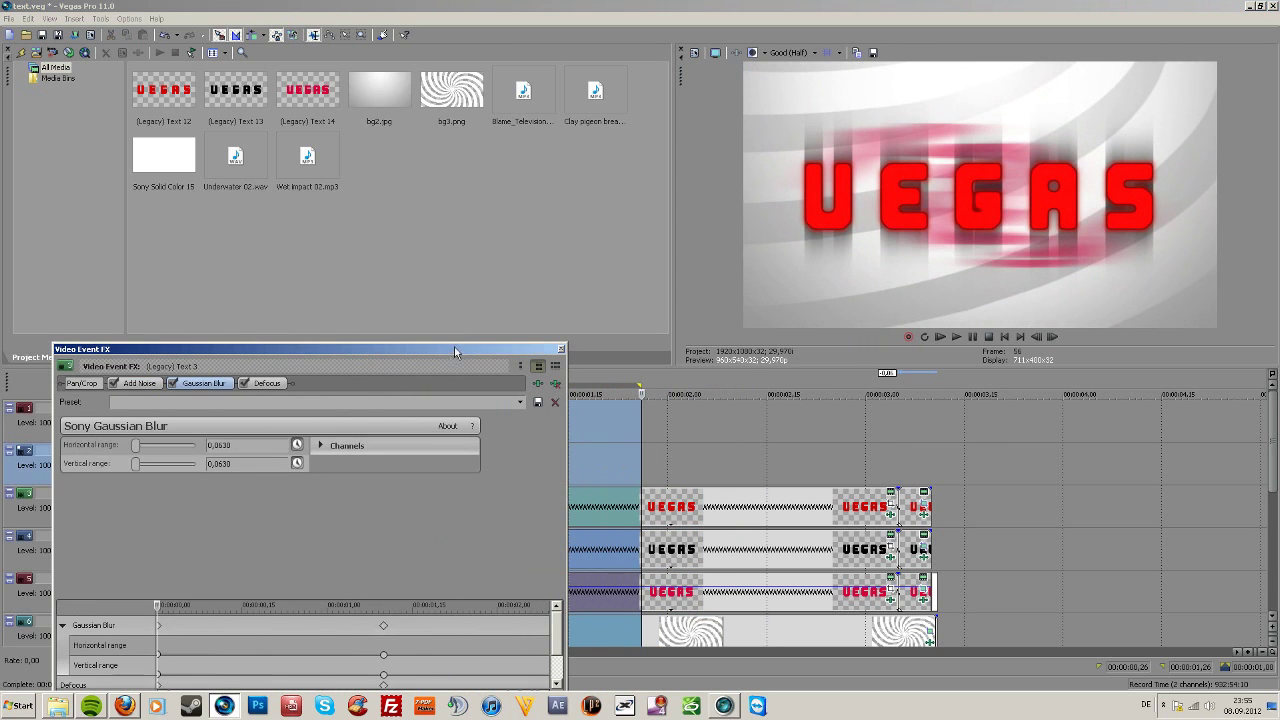
pyautogui.moveTo(355, 345); pyautogui.dragTo(301, 351)
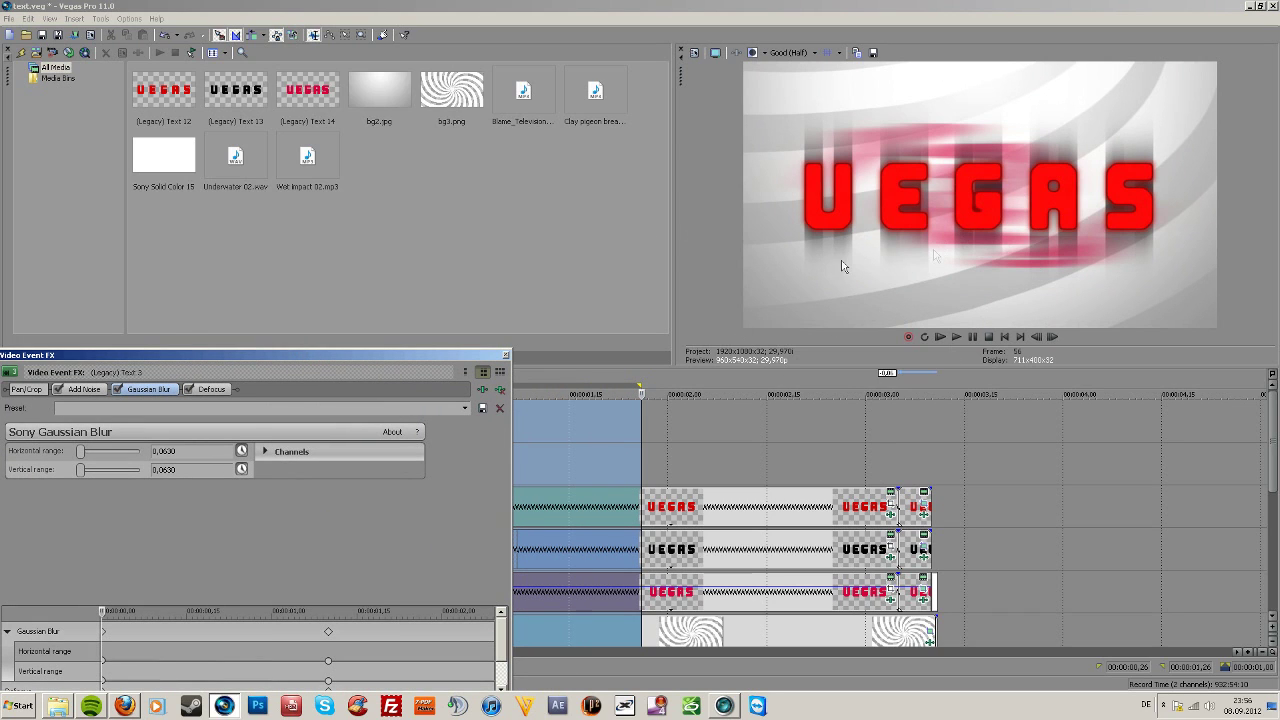
# View the red text's Defocus settings and compare the Gaussian Blur values at its first and second keyframes.
pyautogui.click(211, 389)
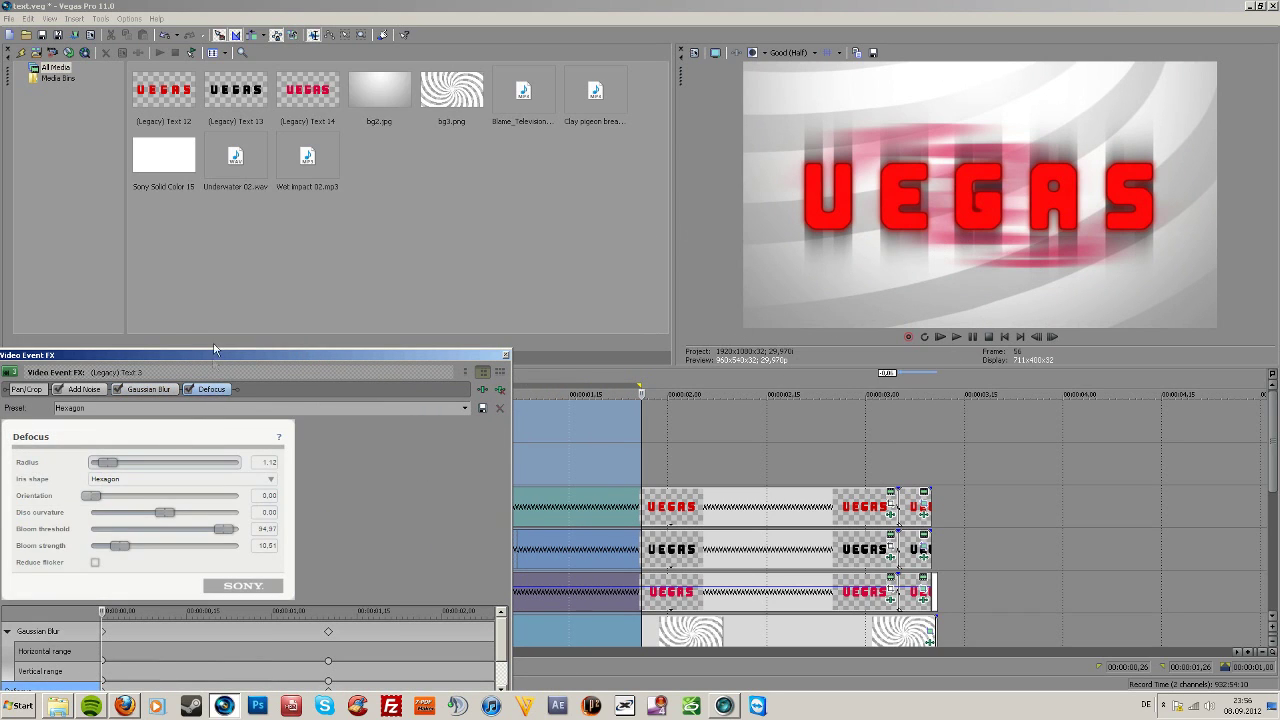
pyautogui.moveTo(217, 355); pyautogui.dragTo(293, 349)
pyautogui.click(246, 383)
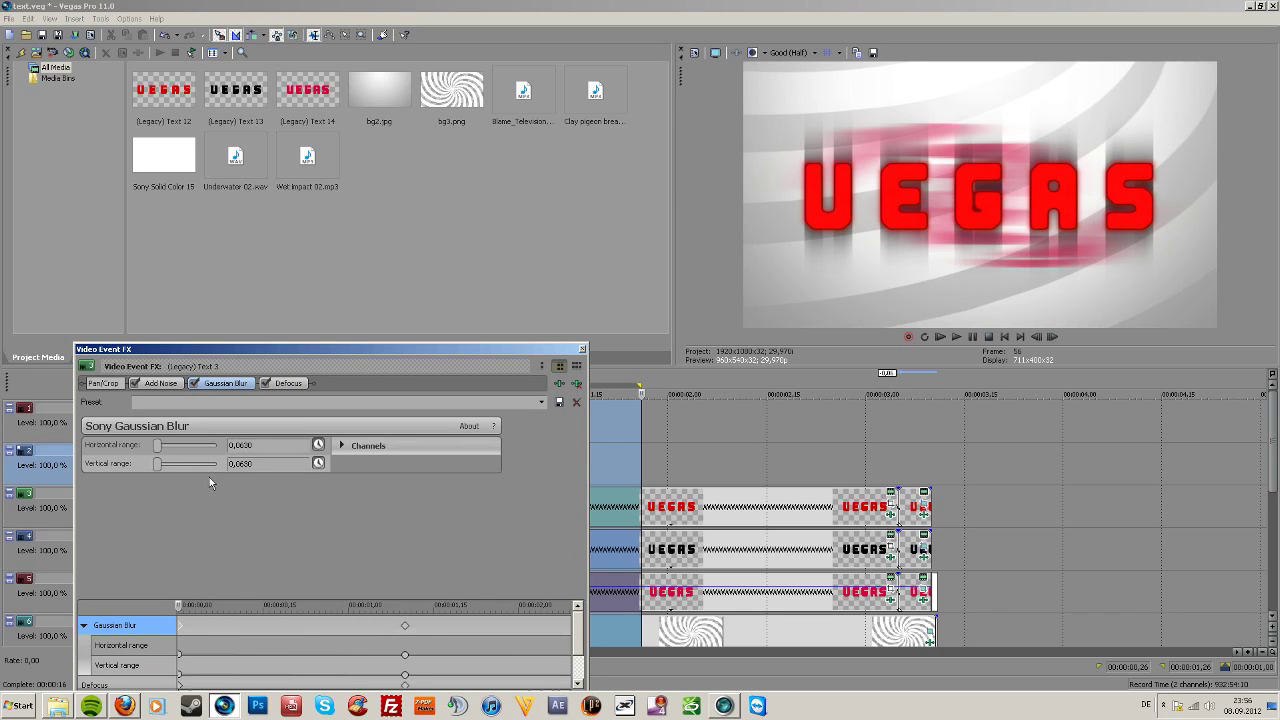
pyautogui.click(404, 627)
pyautogui.click(185, 627)
pyautogui.click(404, 627)
pyautogui.click(181, 627)
pyautogui.click(406, 626)
# Disable the Defocus effect on the red text, close its effects window and play the animation.
pyautogui.click(289, 383)
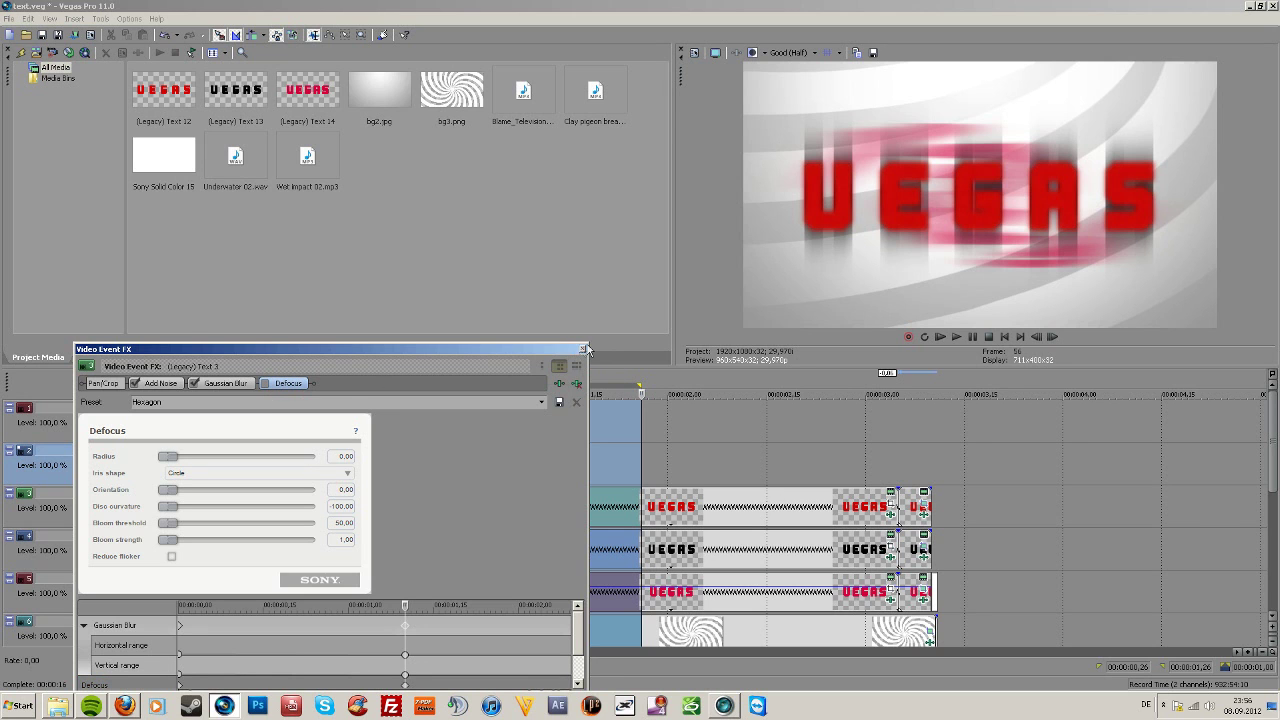
pyautogui.click(582, 348)
pyautogui.click(451, 455)
pyautogui.press('space')
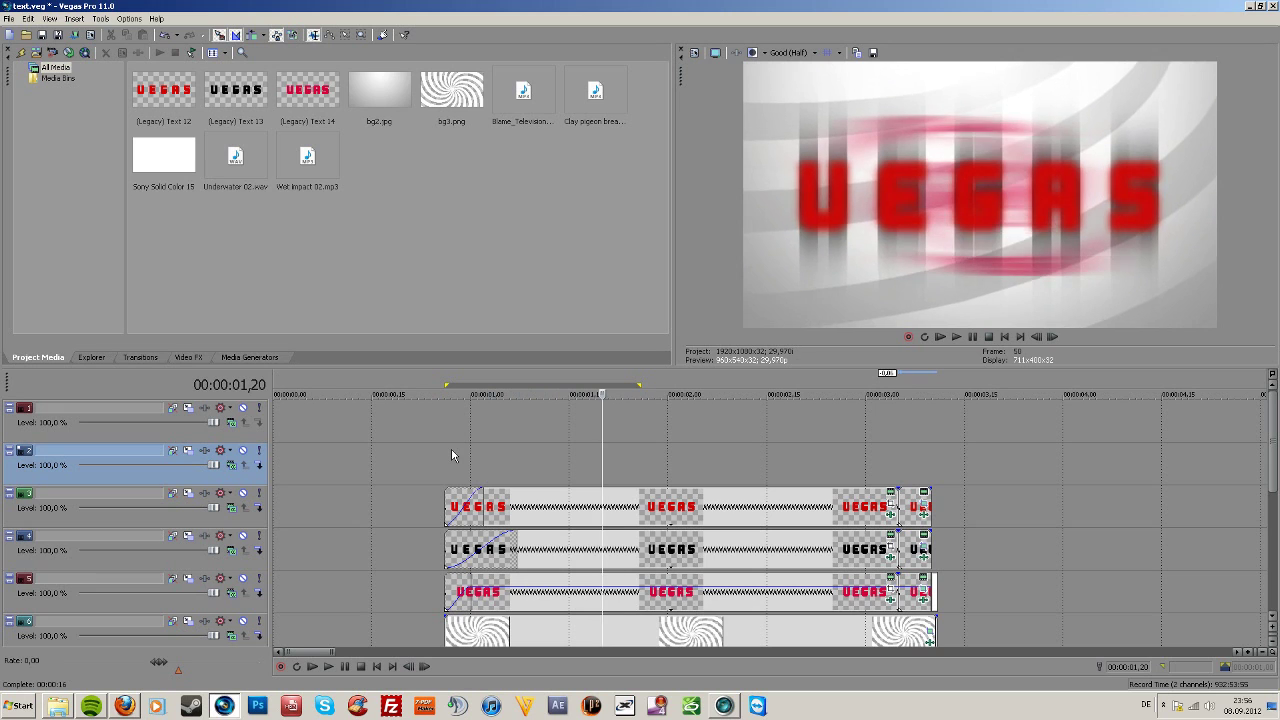
# Step forward and backward through the text animation frame by frame to examine it without Defocus.
pyautogui.press('Right')
pyautogui.press('Right')
pyautogui.press('Right')
pyautogui.press('Right')
pyautogui.press('Right')
pyautogui.press('Left')
pyautogui.press('Left')
pyautogui.press('Left')
pyautogui.press('Left')
pyautogui.press('Left')
pyautogui.press('Left')
pyautogui.press('Left')
pyautogui.press('Left')
pyautogui.press('Left')
pyautogui.press('Left')
pyautogui.press('Left')
pyautogui.press('Left')
pyautogui.press('Left')
pyautogui.press('Left')
pyautogui.press('Left')
pyautogui.press('Left')
pyautogui.press('Left')
pyautogui.press('Left')
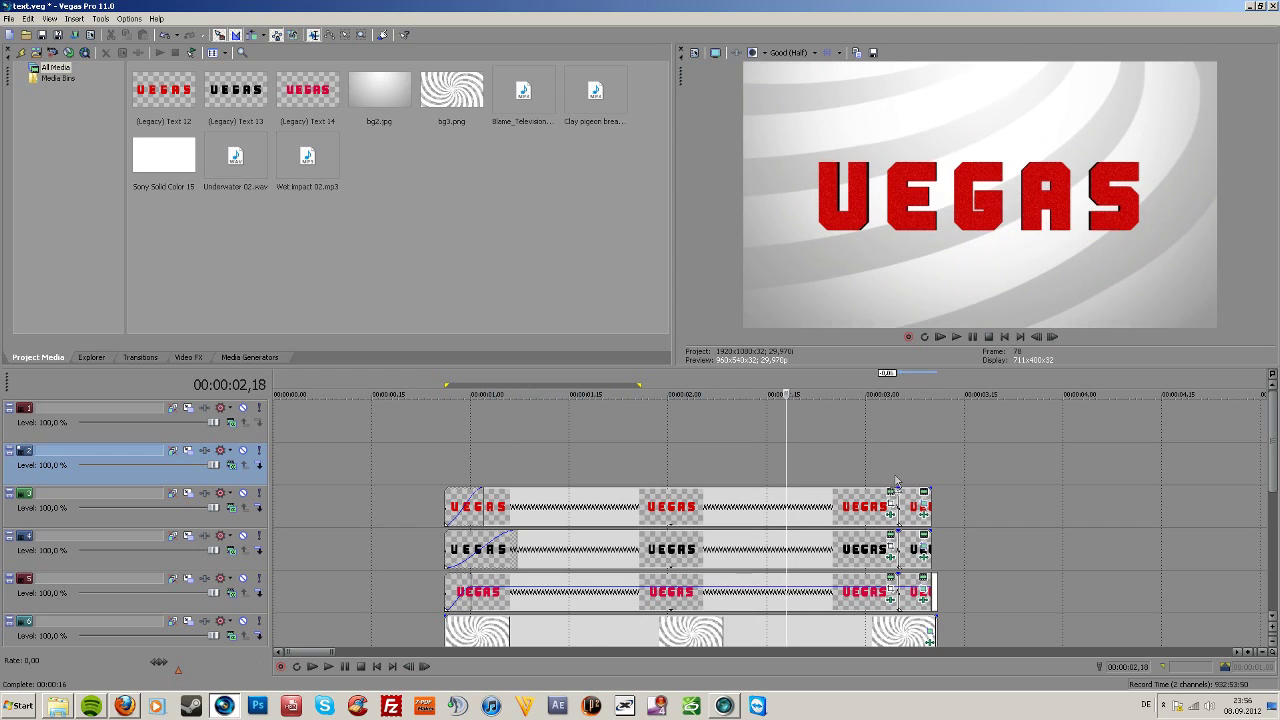
# Re-enable Defocus on the red text event and play the animation.
pyautogui.click(891, 513)
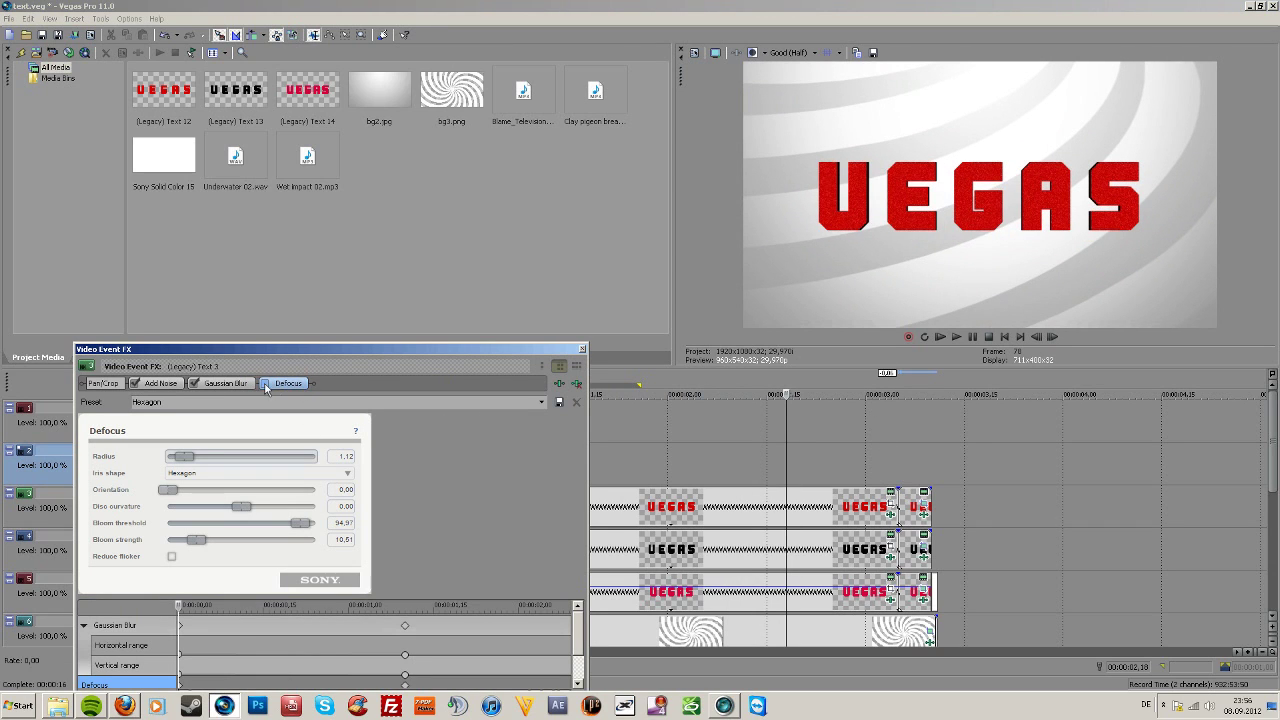
pyautogui.moveTo(517, 356); pyautogui.dragTo(380, 356)
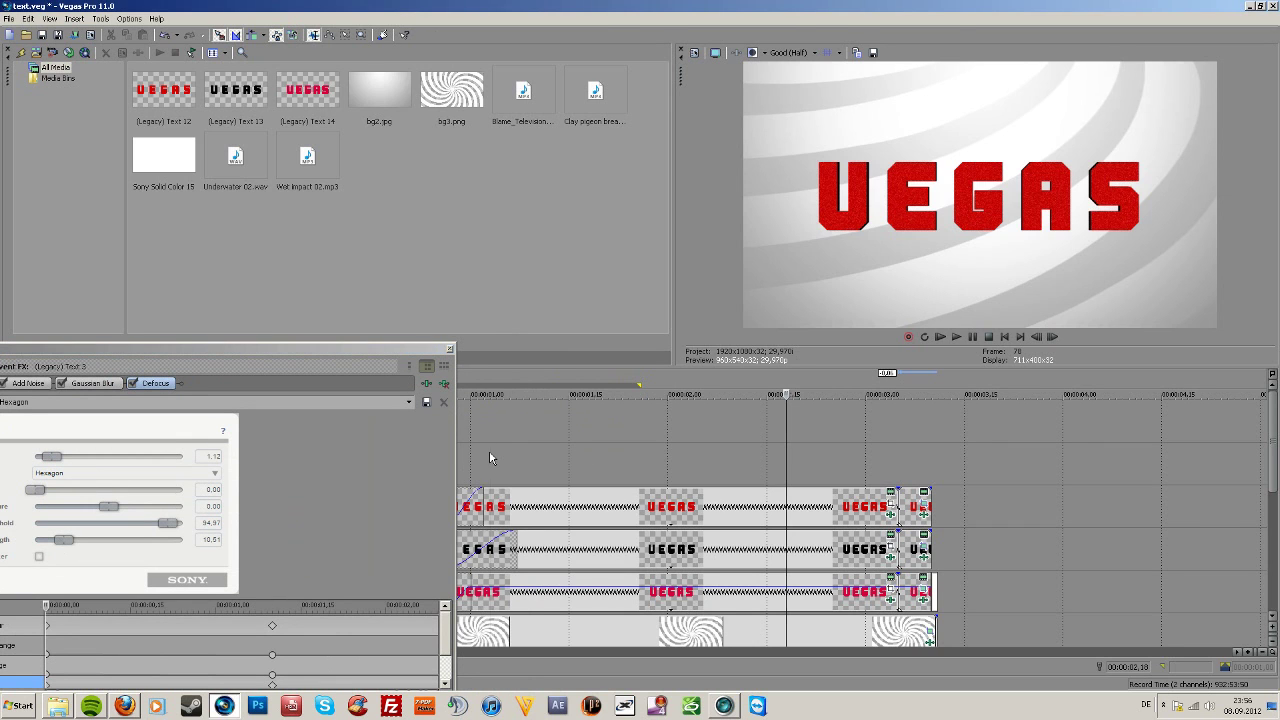
pyautogui.click(489, 458)
pyautogui.press('space')
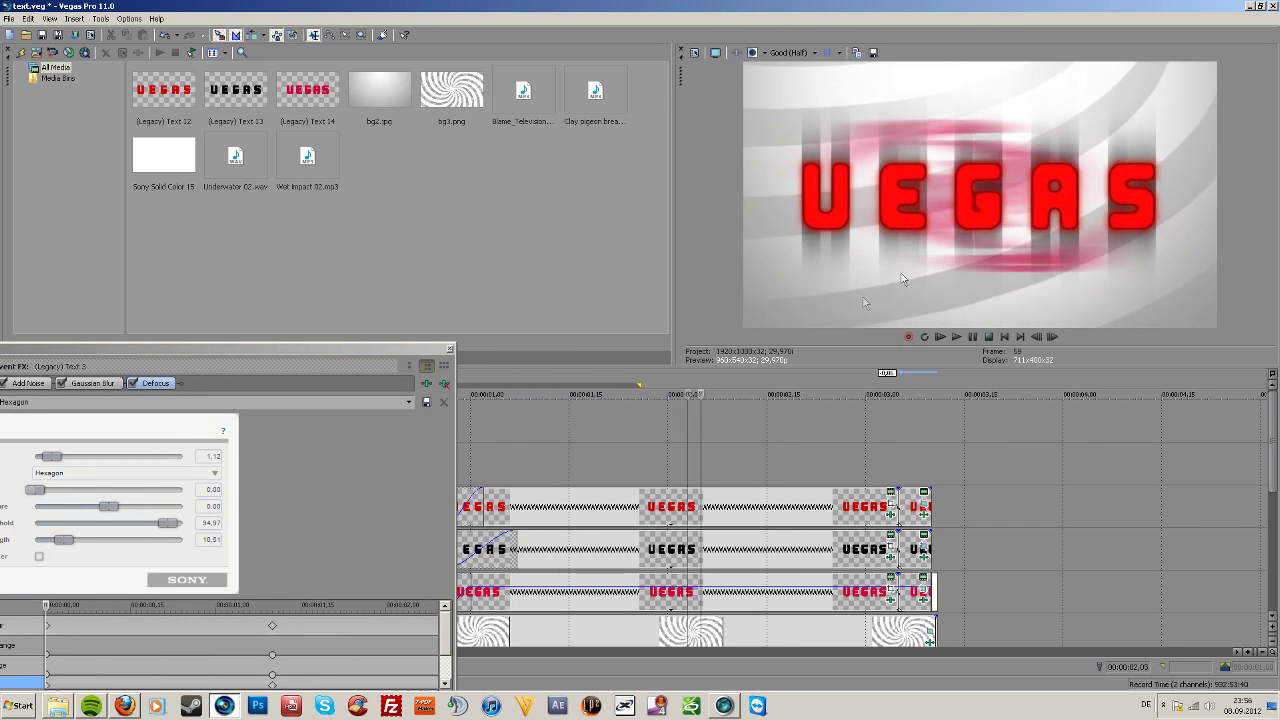
pyautogui.press('space')
# Examine the Defocus values at the first and second keyframes of the red text.
pyautogui.click(449, 348)
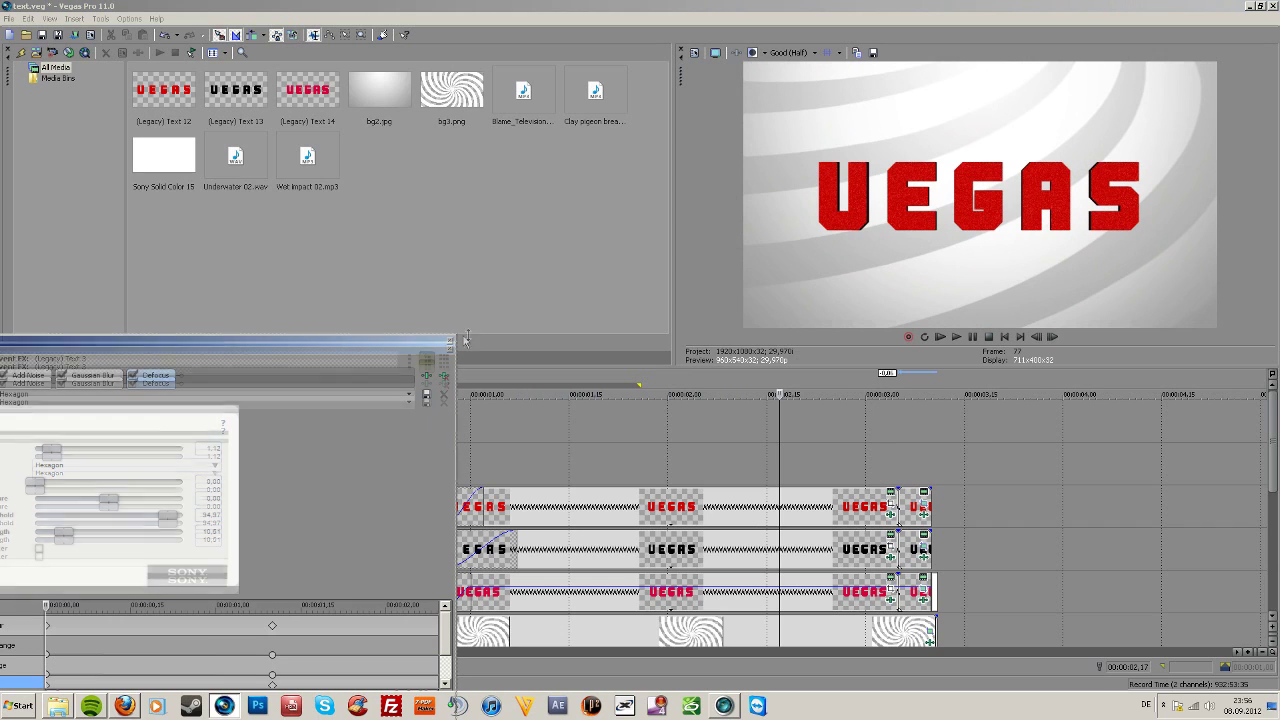
pyautogui.moveTo(345, 341); pyautogui.dragTo(564, 269)
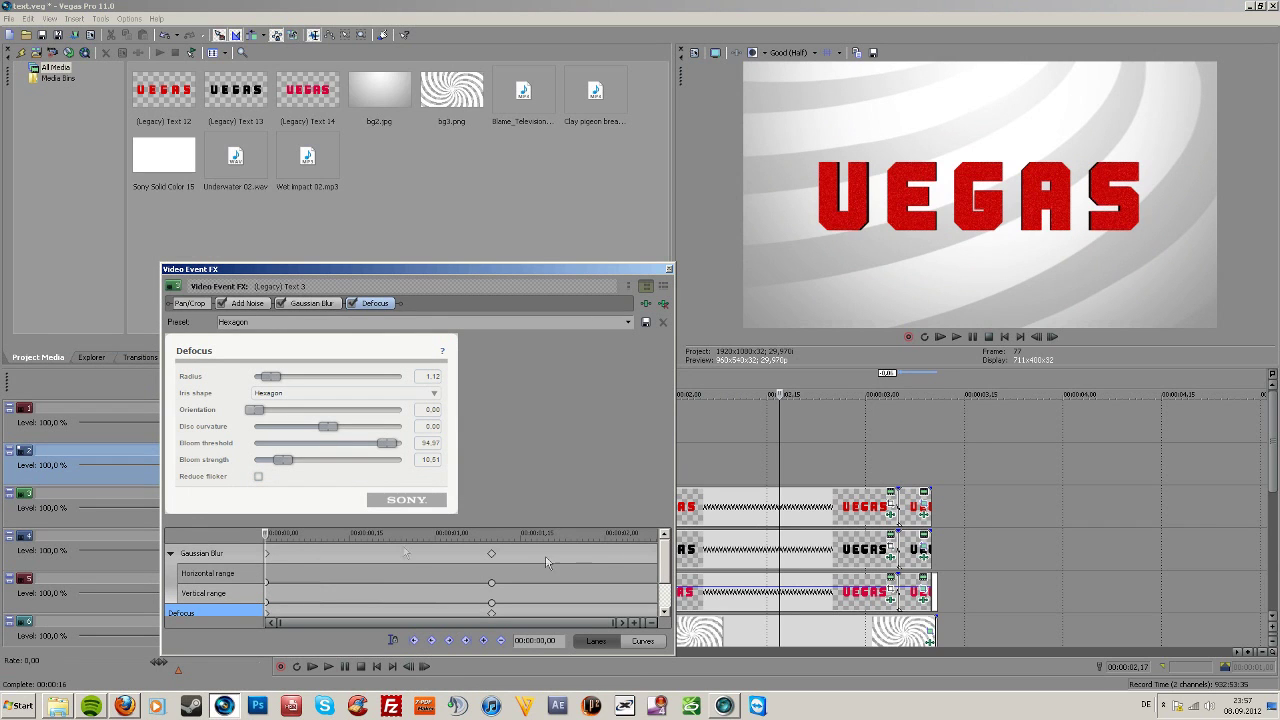
pyautogui.moveTo(667, 556); pyautogui.dragTo(671, 579)
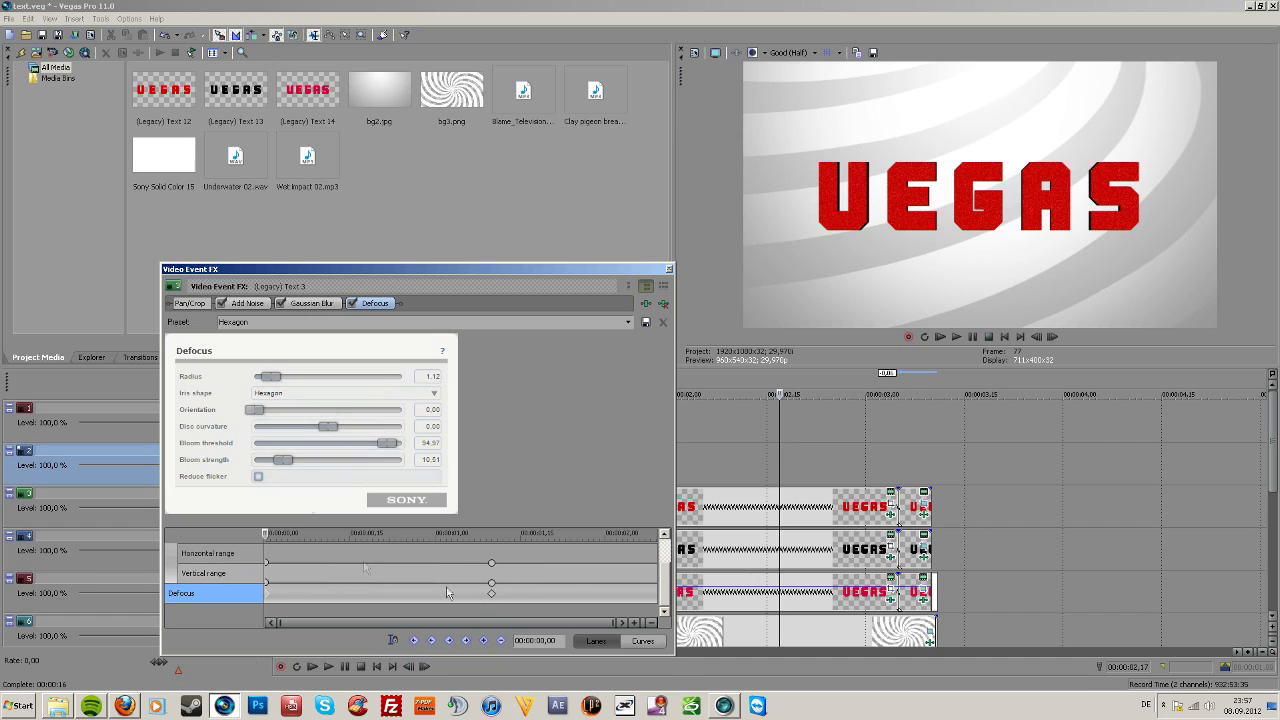
pyautogui.click(491, 594)
pyautogui.click(267, 594)
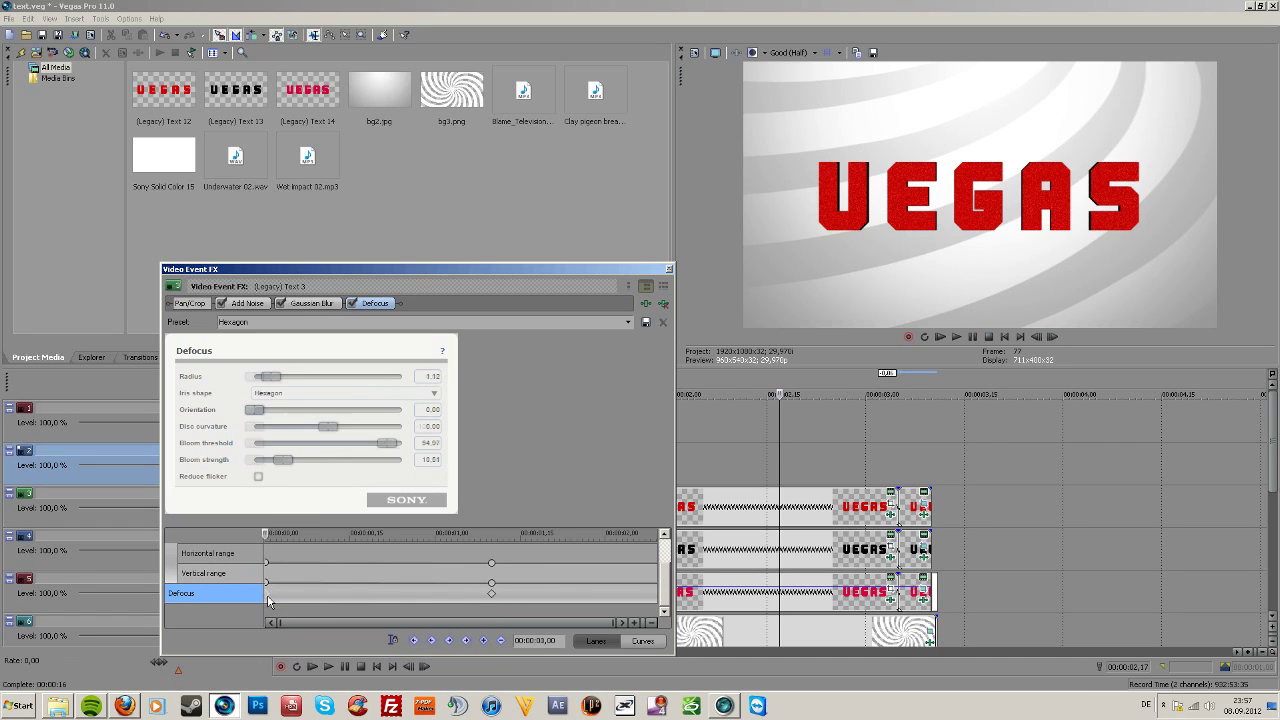
# Move the playhead near the start of the text animation to view the heavily blurred state.
pyautogui.moveTo(613, 273); pyautogui.dragTo(333, 293)
pyautogui.click(635, 457)
pyautogui.click(512, 460)
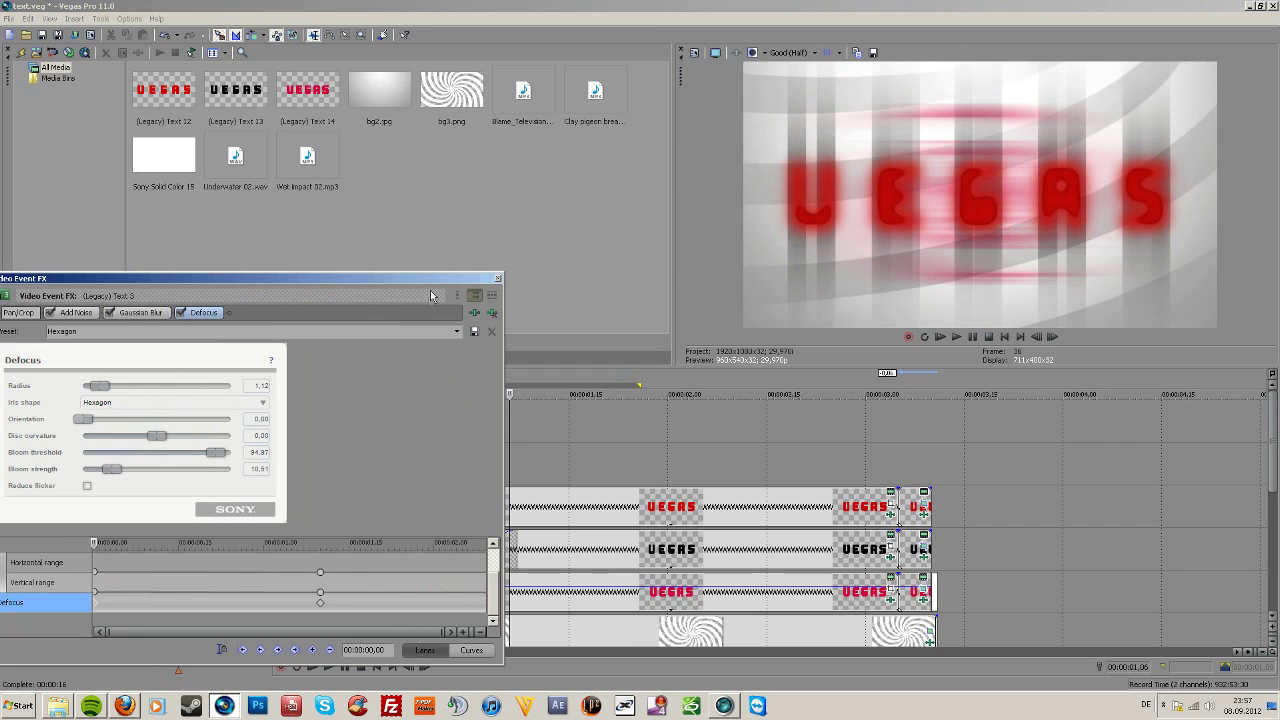
pyautogui.moveTo(430, 279); pyautogui.dragTo(527, 283)
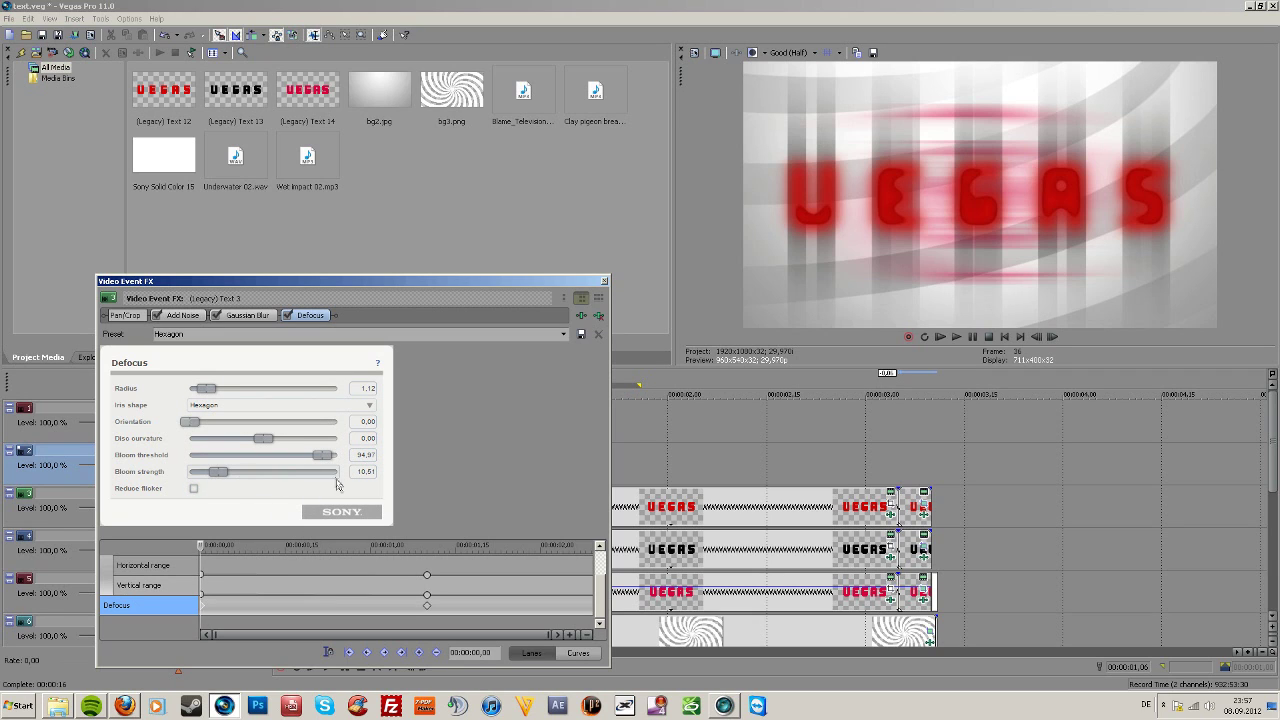
# Scrub the effect keyframe timeline to compare how the Gaussian Blur and Defocus values change over time.
pyautogui.moveTo(220, 585); pyautogui.dragTo(239, 585)
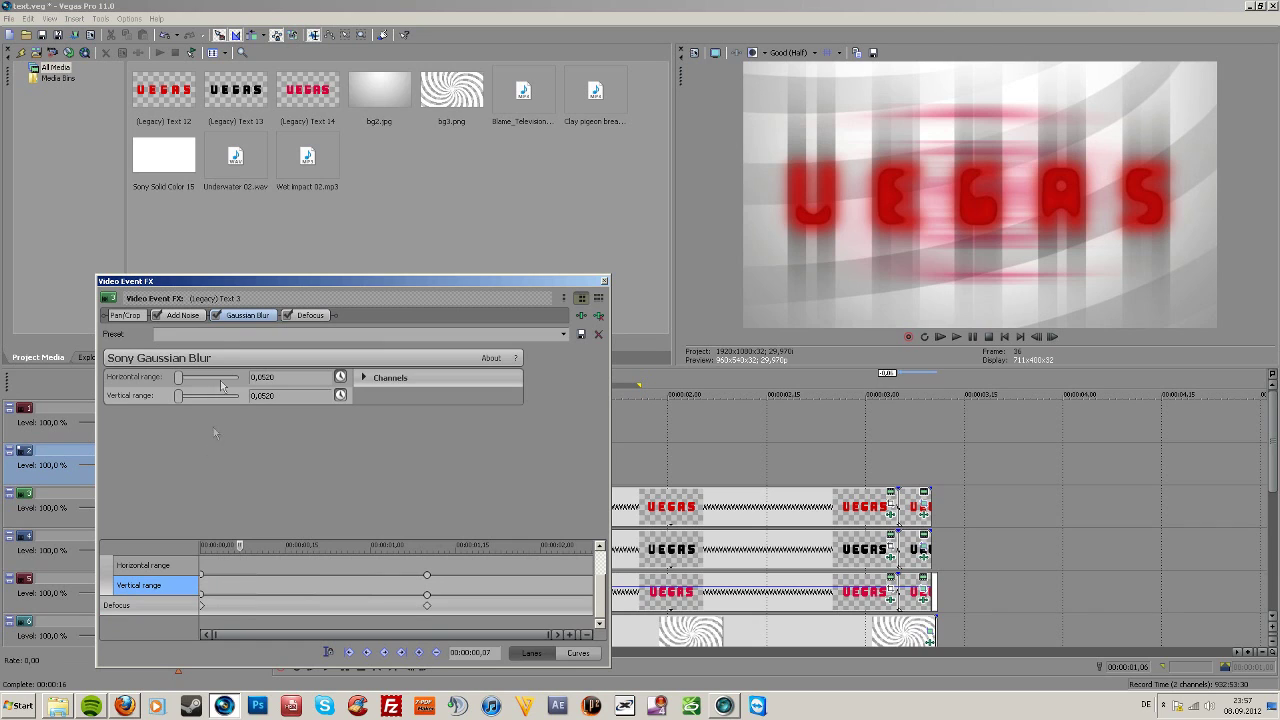
pyautogui.click(290, 315)
pyautogui.moveTo(219, 610); pyautogui.dragTo(433, 606)
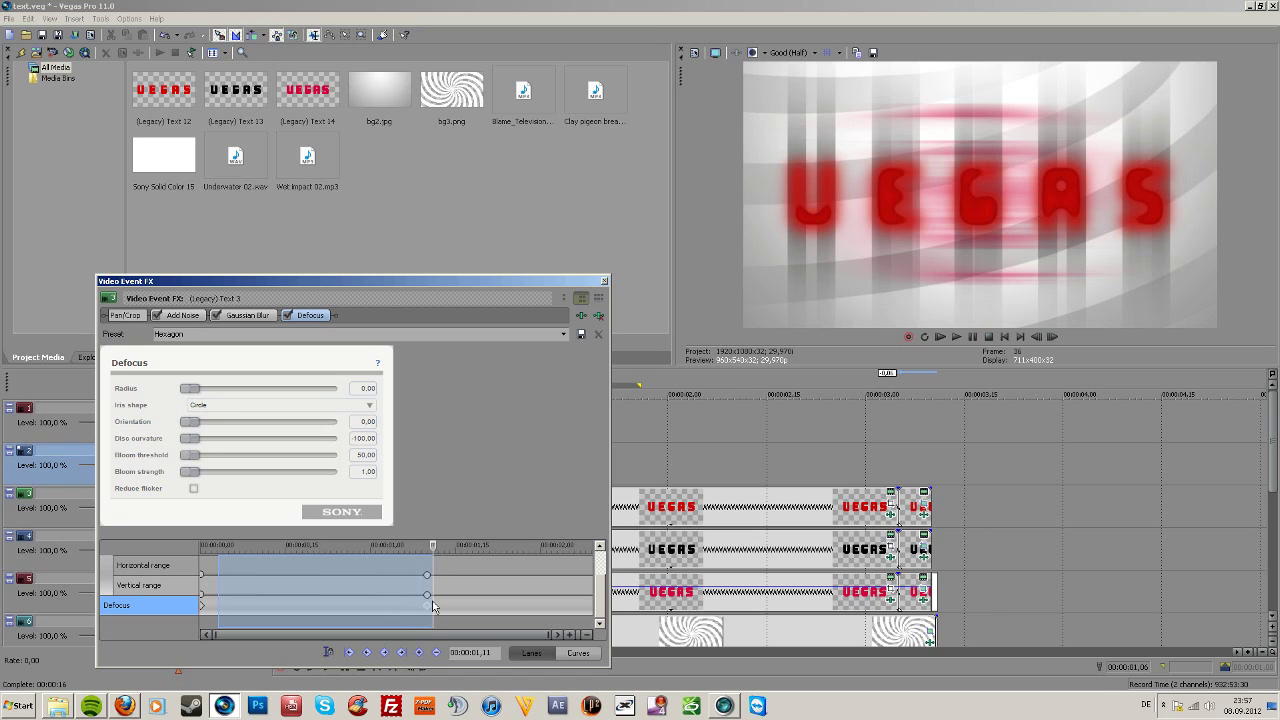
pyautogui.moveTo(286, 608); pyautogui.dragTo(325, 604)
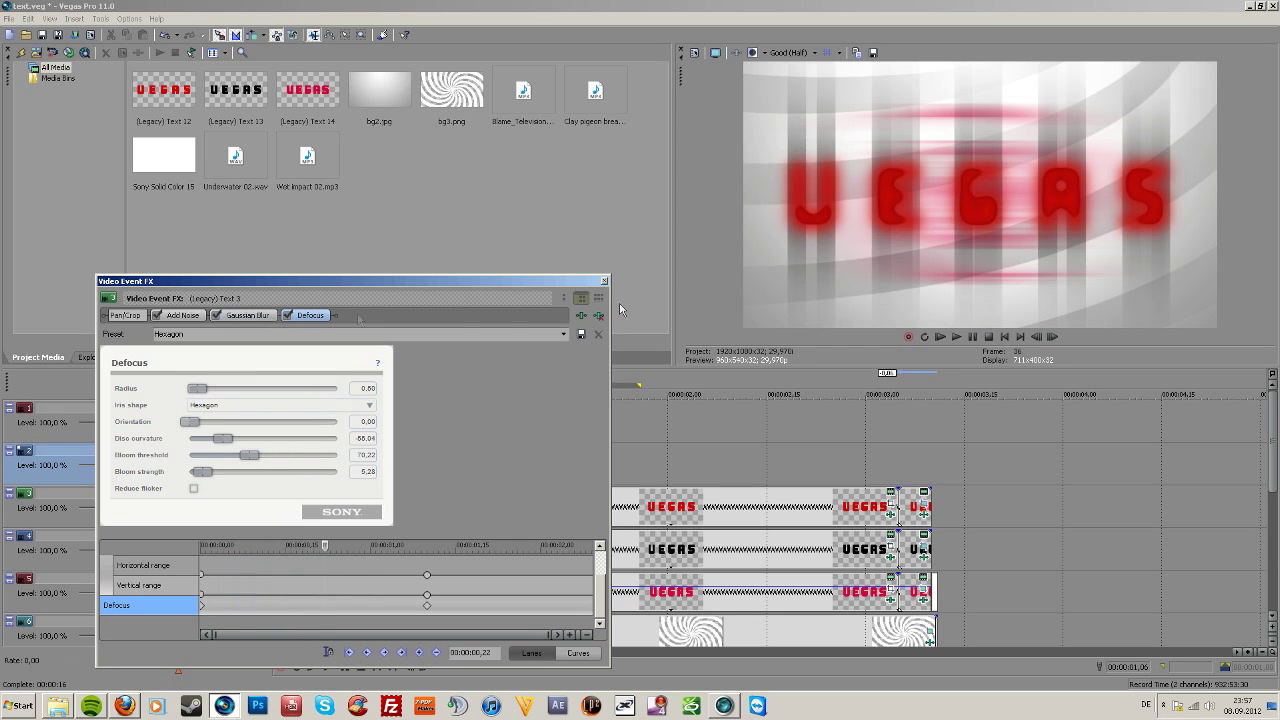
# Close the effects window, toggle solo on the red text track on and off, and scrub through the animation.
pyautogui.click(604, 281)
pyautogui.moveTo(438, 455); pyautogui.dragTo(754, 497)
pyautogui.click(259, 493)
pyautogui.click(259, 493)
pyautogui.moveTo(465, 465); pyautogui.dragTo(556, 463)
pyautogui.click(572, 467)
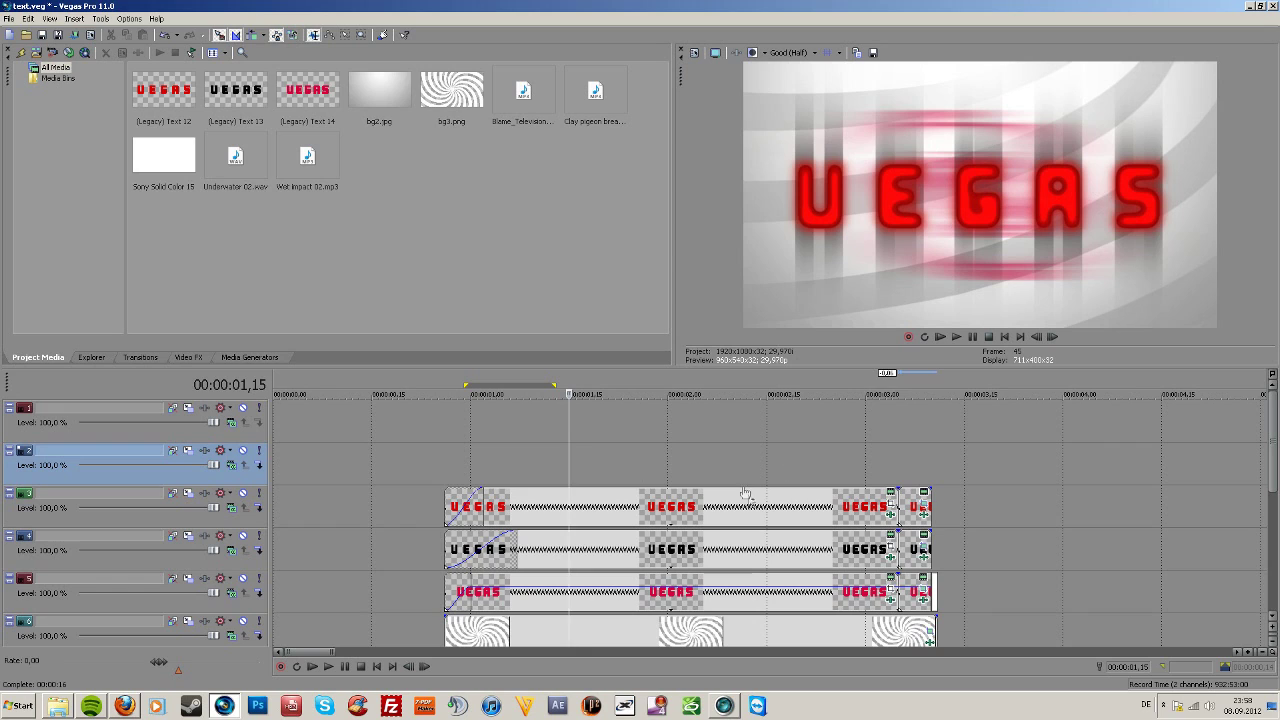
# Examine the Gaussian Blur keyframes of the black text event on track 4, close its effects and scrub the animation.
pyautogui.click(891, 556)
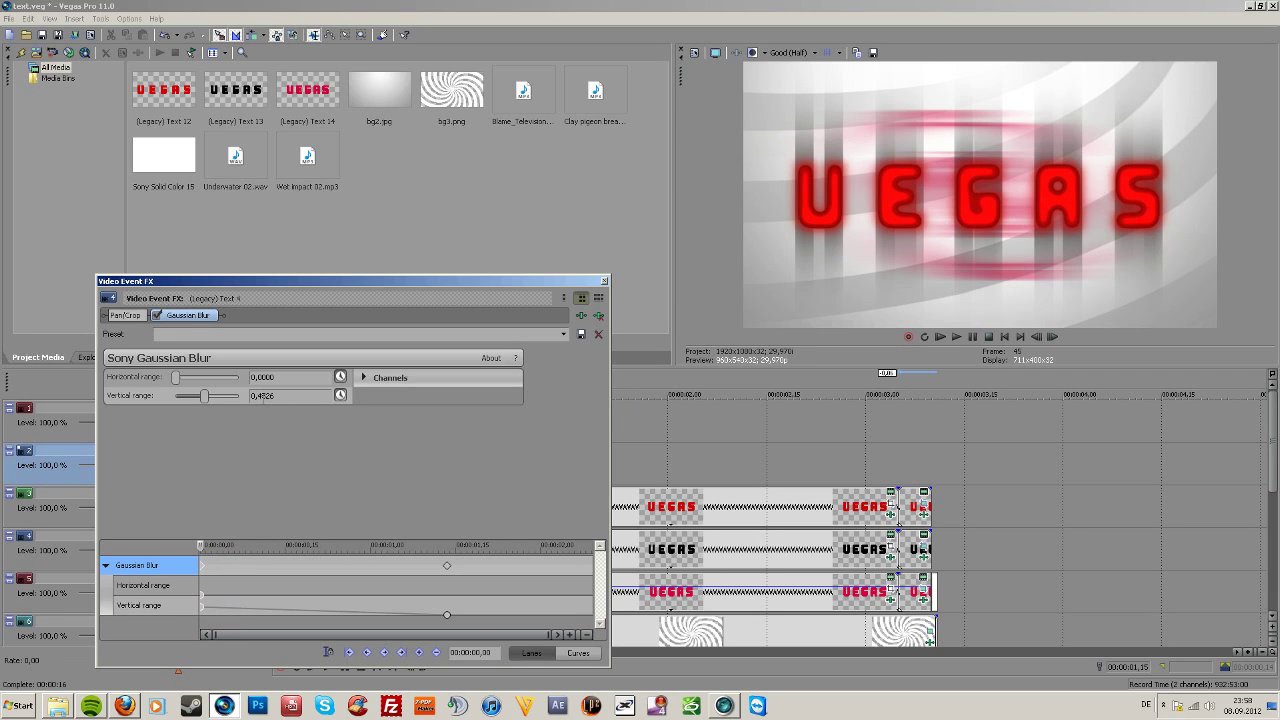
pyautogui.moveTo(216, 567); pyautogui.dragTo(445, 567)
pyautogui.click(605, 283)
pyautogui.moveTo(446, 464); pyautogui.dragTo(614, 464)
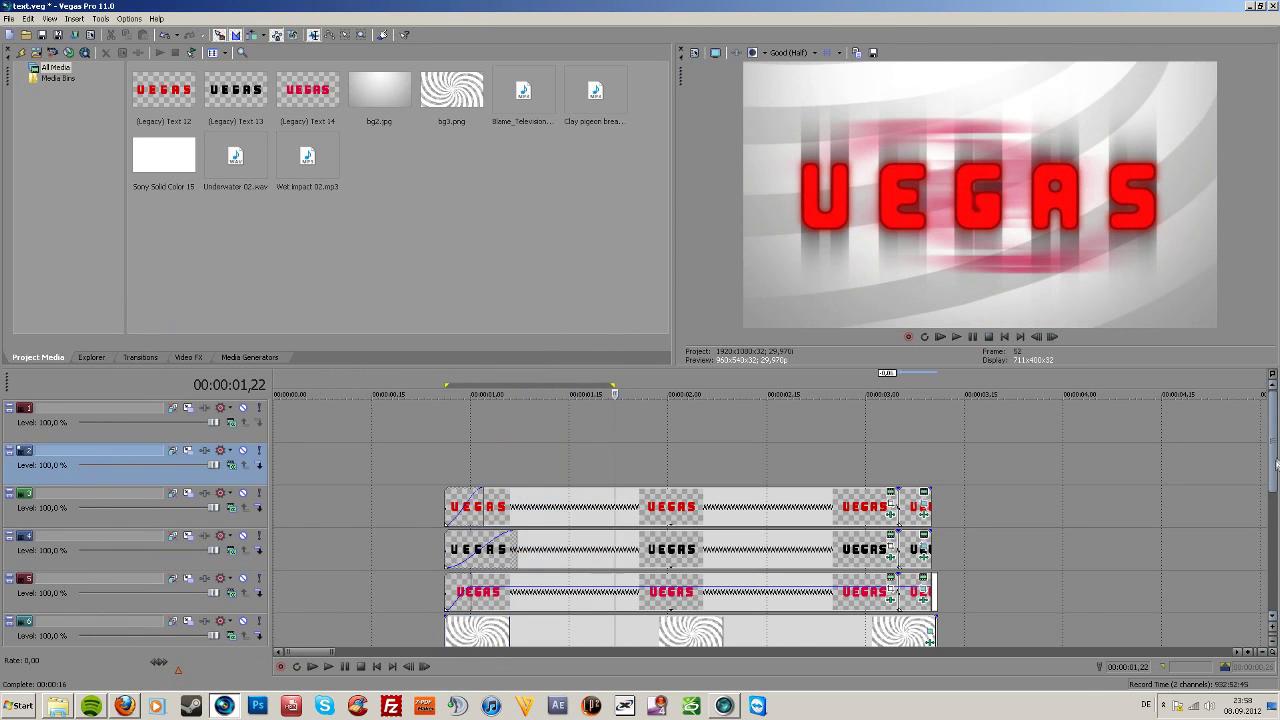
# Scrub the opening of the text animation repeatedly to review how the black text layer on track 4 moves.
pyautogui.moveTo(1275, 464); pyautogui.dragTo(1271, 488)
pyautogui.moveTo(391, 510); pyautogui.dragTo(648, 510)
pyautogui.click(648, 510)
pyautogui.moveTo(405, 428); pyautogui.dragTo(700, 428)
pyautogui.moveTo(458, 428); pyautogui.dragTo(543, 428)
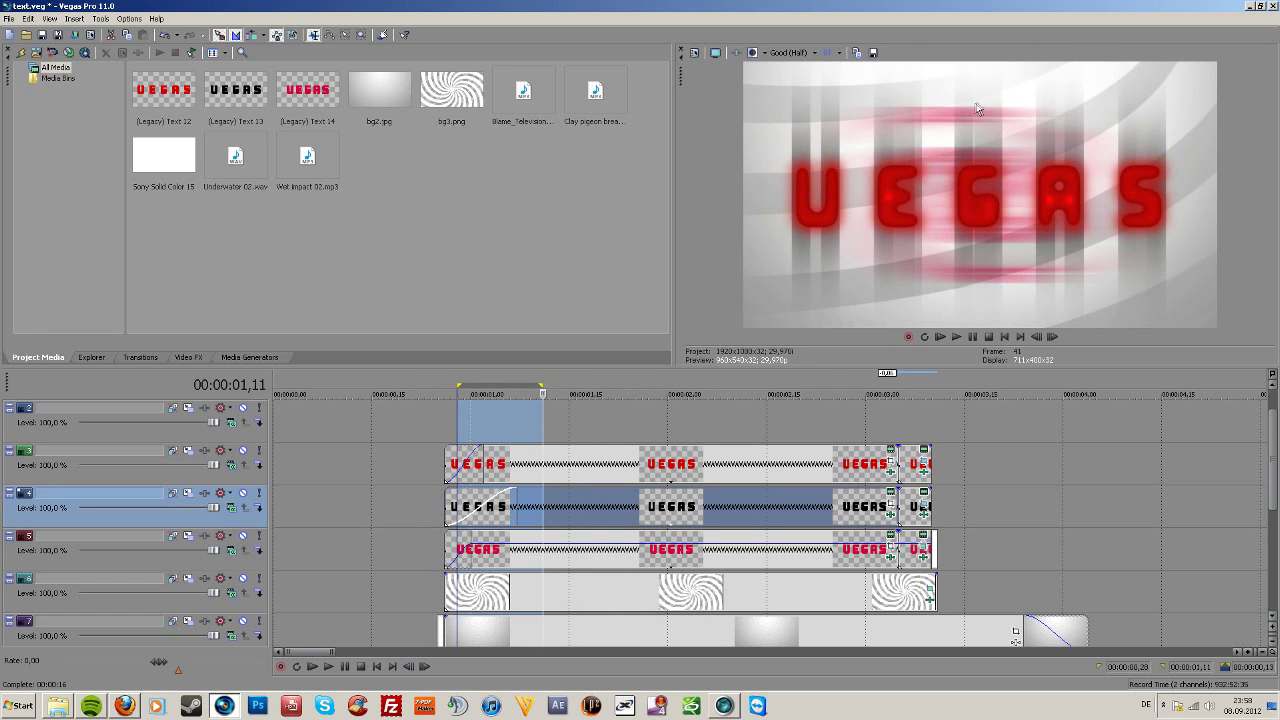
# Scrub the text opening, toggling solo on the pink text track 5 on and off to view it in isolation.
pyautogui.moveTo(438, 432); pyautogui.dragTo(733, 430)
pyautogui.click(259, 536)
pyautogui.moveTo(430, 447); pyautogui.dragTo(609, 450)
pyautogui.click(259, 536)
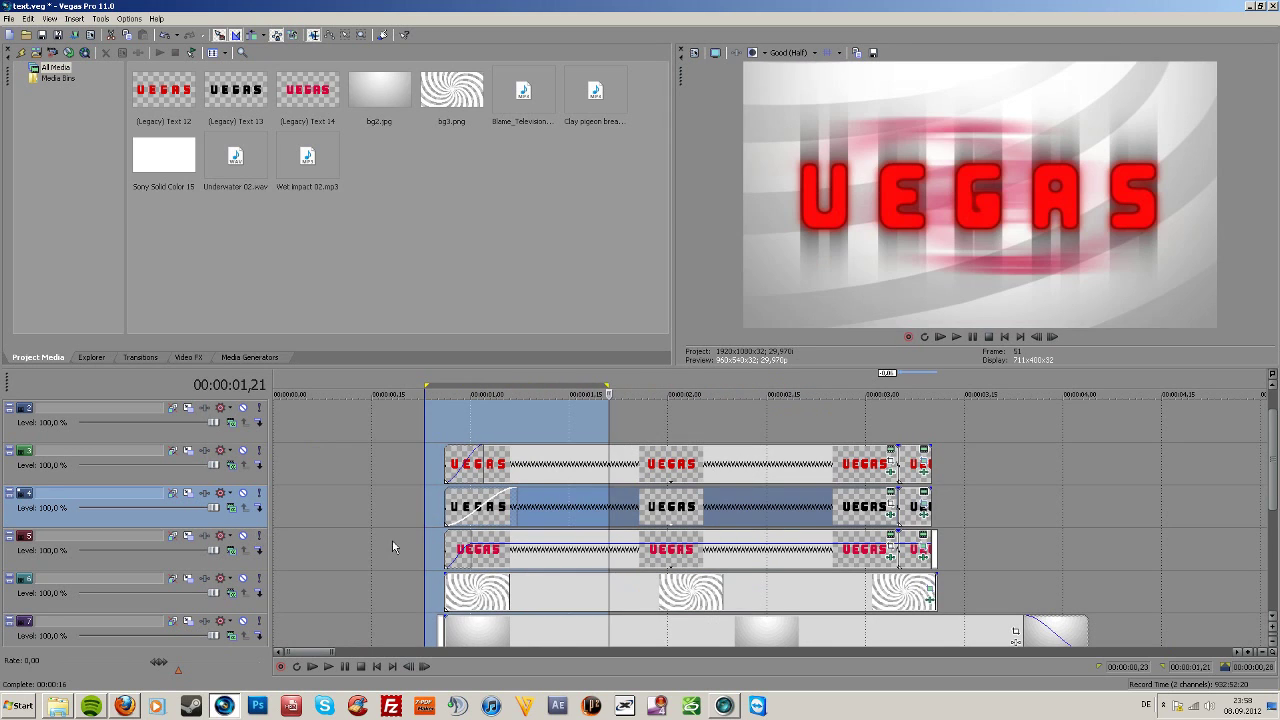
# Scrub the text opening, open the pink text event's effects on track 5 and compare its Swirl keyframes.
pyautogui.moveTo(478, 425); pyautogui.dragTo(740, 425)
pyautogui.click(891, 561)
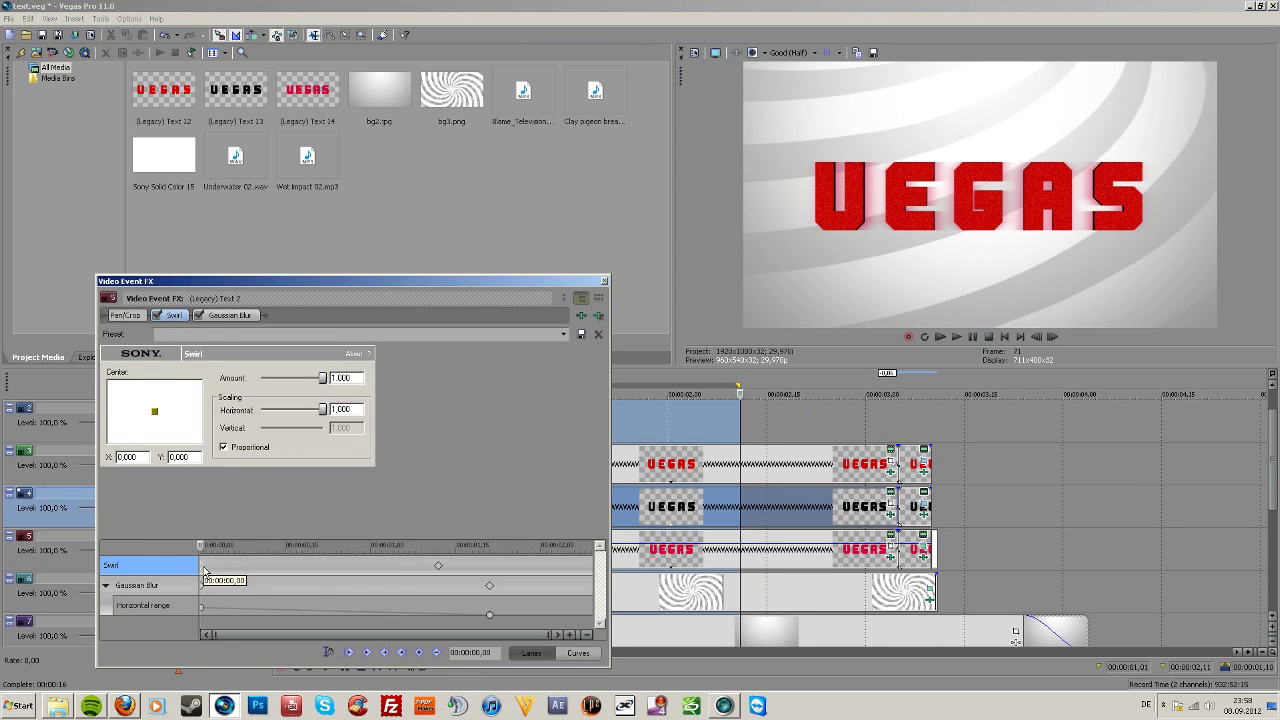
pyautogui.click(440, 568)
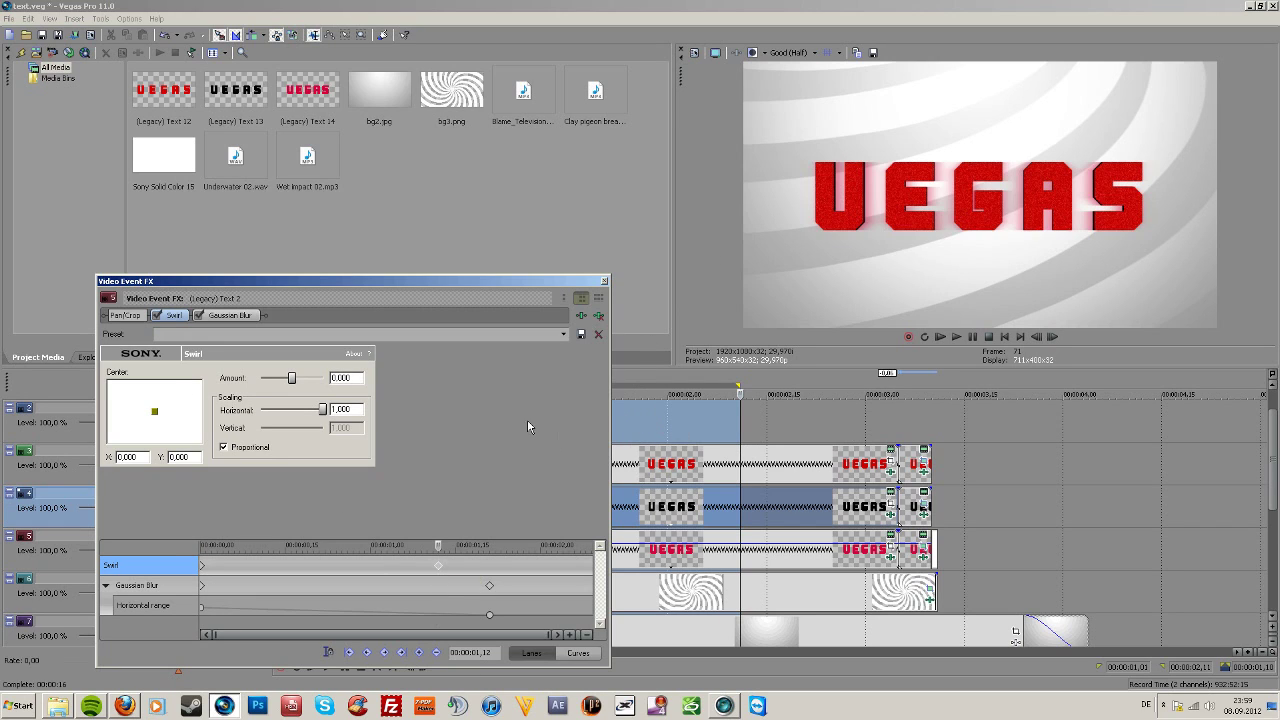
pyautogui.click(199, 567)
pyautogui.click(438, 567)
pyautogui.click(204, 567)
pyautogui.click(439, 567)
# Toggle the pink text's Gaussian Blur off and on at a mid-animation frame to compare its look, closing the effects window when done.
pyautogui.click(150, 587)
pyautogui.click(196, 318)
pyautogui.click(197, 316)
pyautogui.click(197, 317)
pyautogui.click(197, 317)
pyautogui.moveTo(700, 427); pyautogui.dragTo(643, 427)
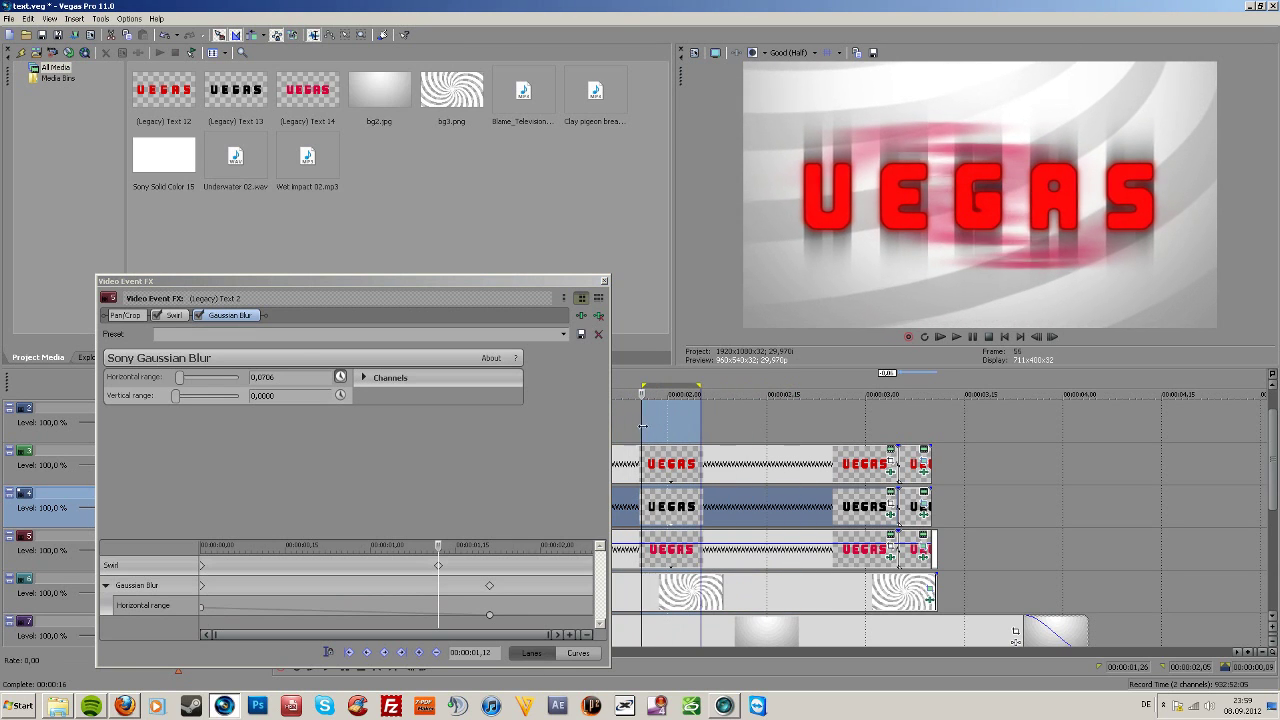
pyautogui.click(199, 316)
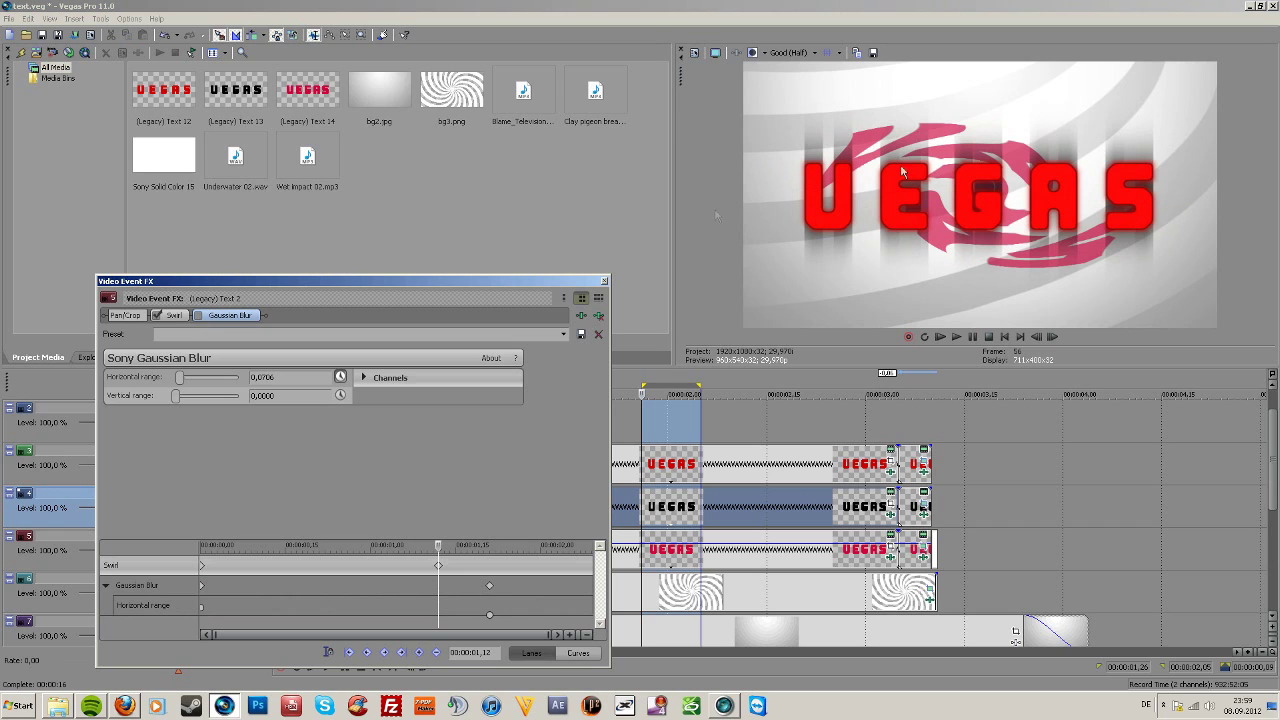
pyautogui.click(198, 316)
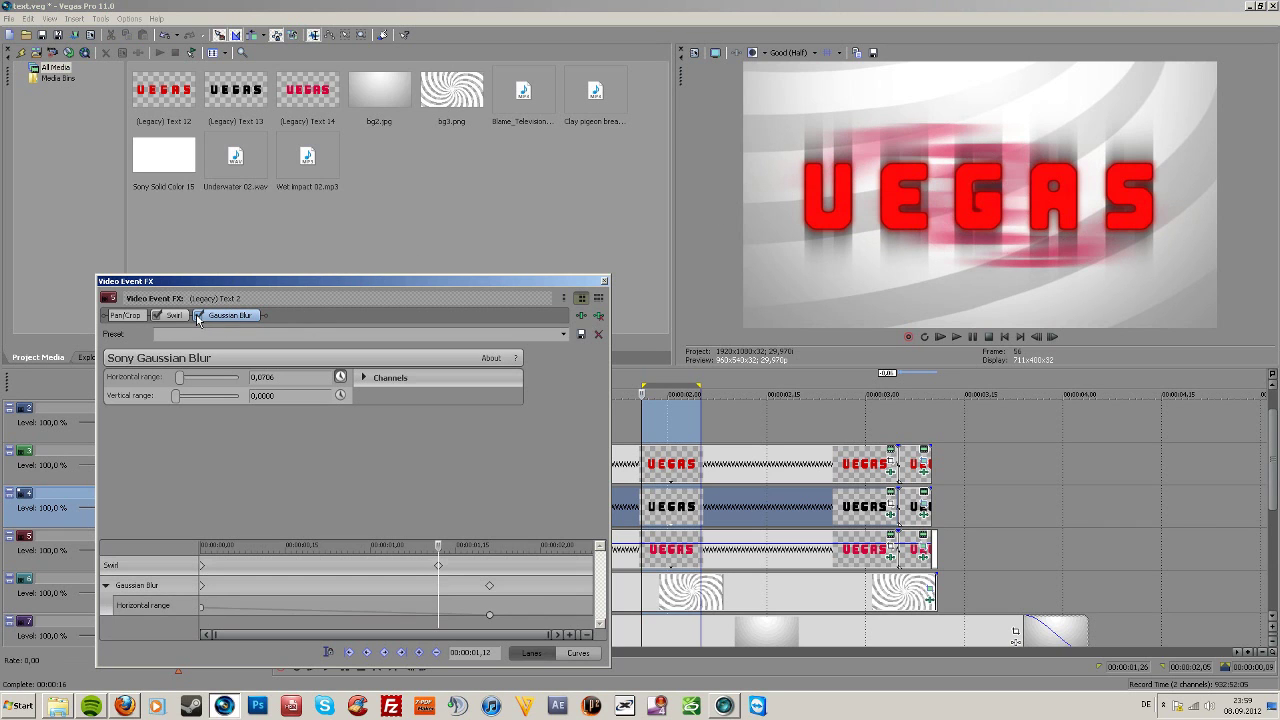
pyautogui.click(607, 284)
# Scrub through the whole text animation up to the cut at 00:00:03,05 where the short closing text events start.
pyautogui.moveTo(452, 427); pyautogui.dragTo(793, 427)
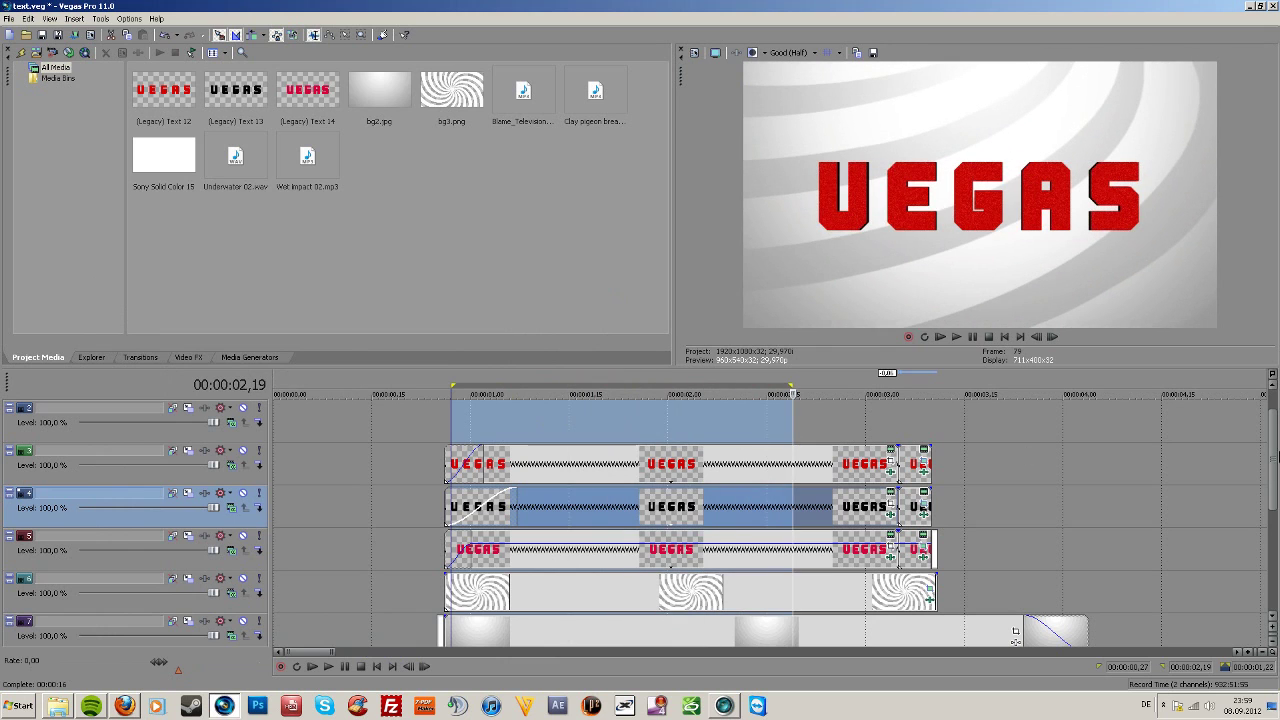
pyautogui.moveTo(1274, 464); pyautogui.dragTo(1274, 480)
pyautogui.moveTo(399, 490); pyautogui.dragTo(897, 480)
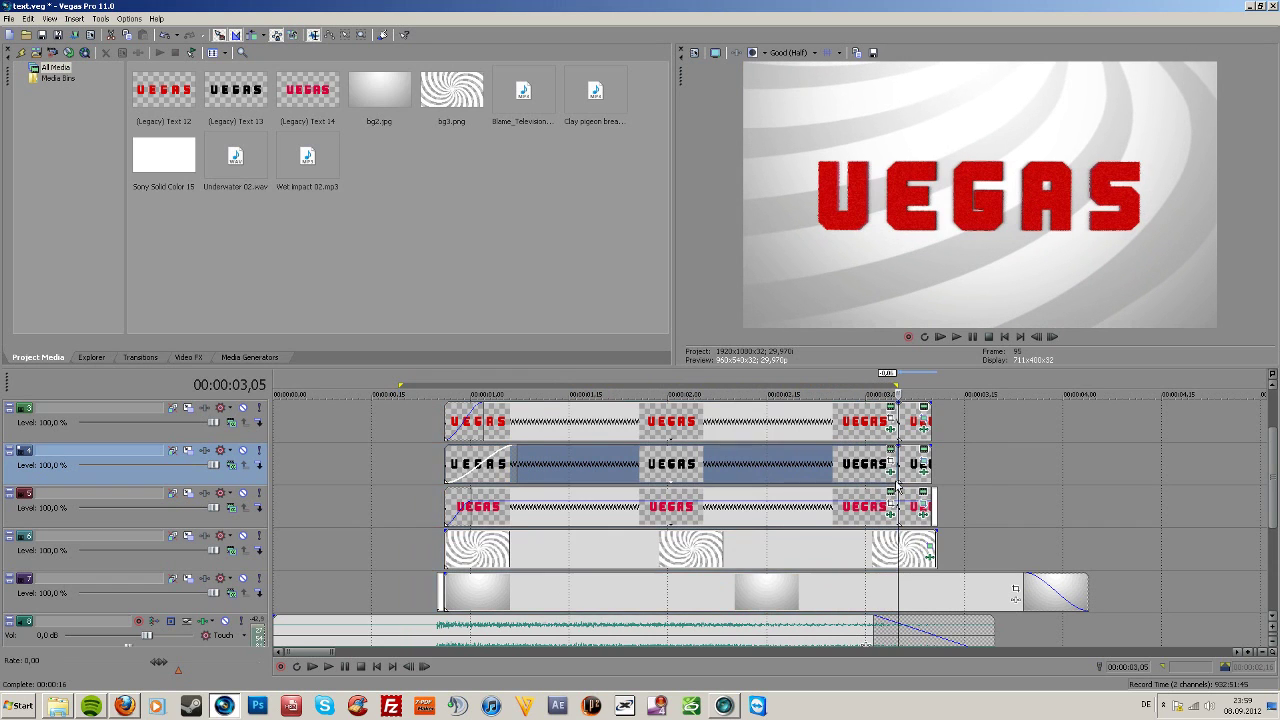
# Step frame by frame through the short closing text events to examine the rotating, blurred exit.
pyautogui.scroll(3, 893, 481)
pyautogui.press('Right')
pyautogui.scroll(2, 768, 472)
pyautogui.press('Right')
pyautogui.press('Right')
pyautogui.press('Right')
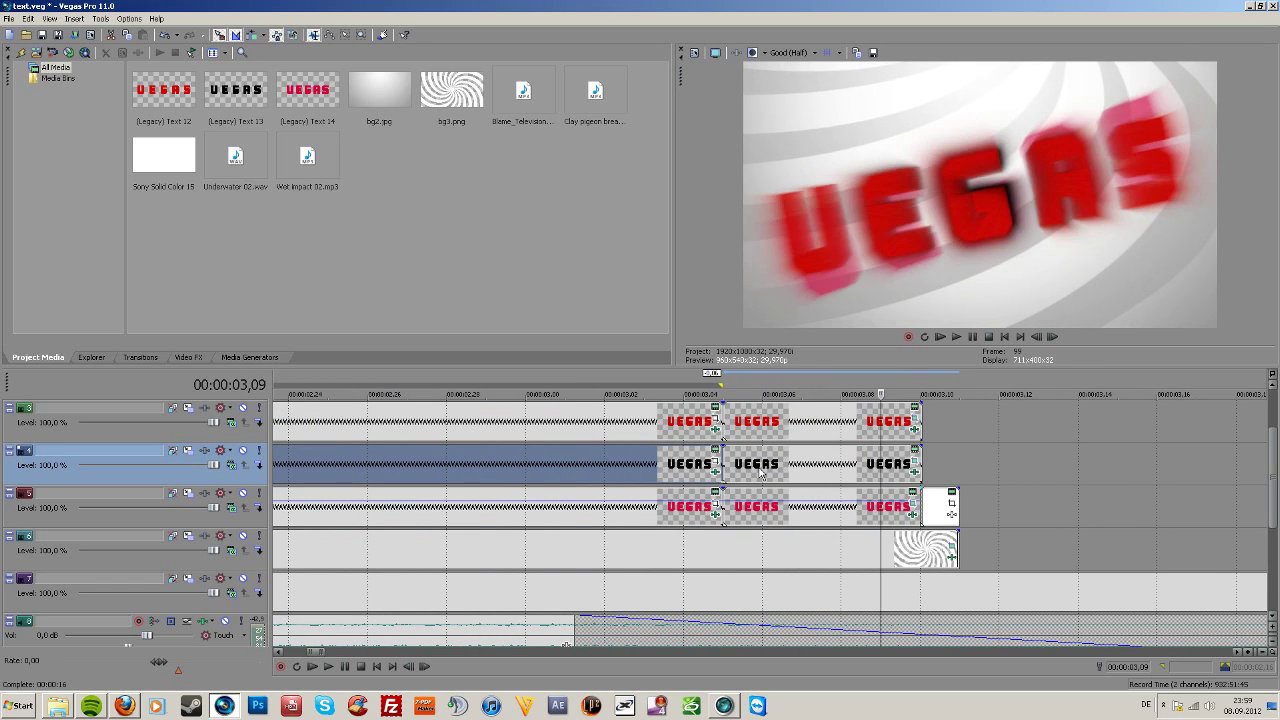
pyautogui.press('Right')
pyautogui.press('Right')
pyautogui.press('Right')
pyautogui.press('Right')
pyautogui.press('Right')
pyautogui.scroll(-4, 761, 475)
# Select the closing red text event on track 3 and step back and forth through its first frames.
pyautogui.click(609, 432)
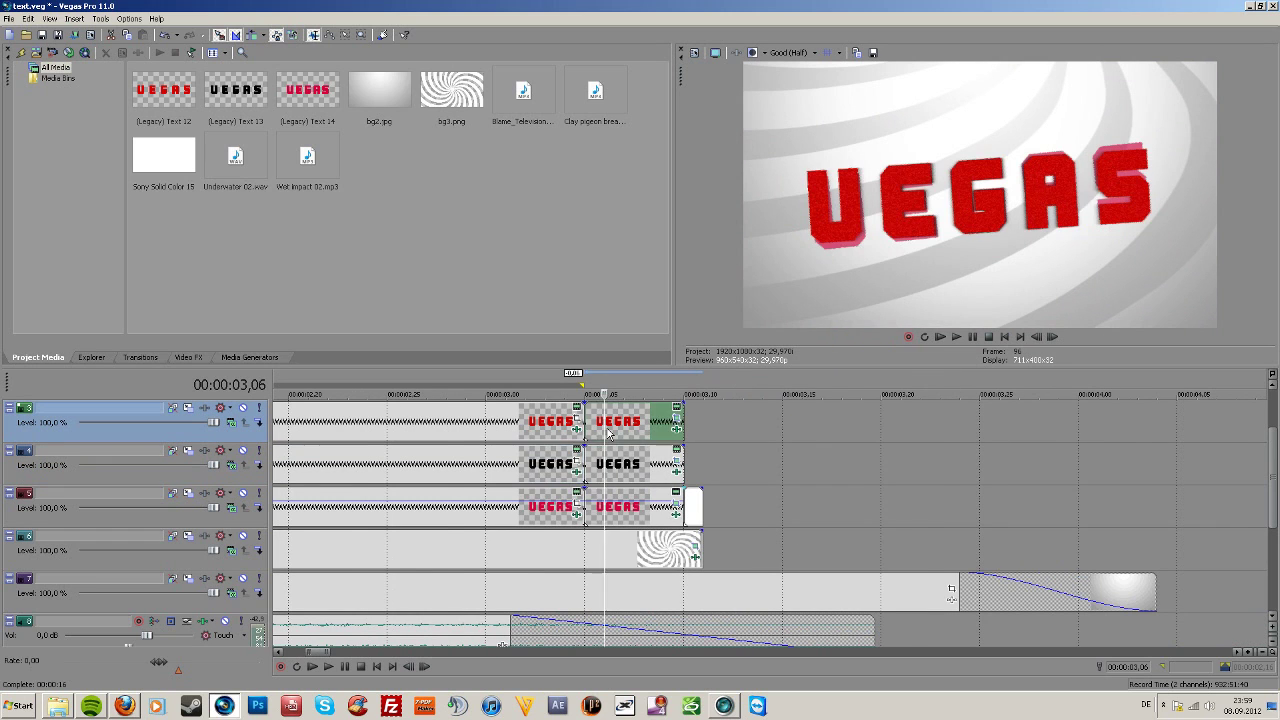
pyautogui.scroll(2, 608, 432)
pyautogui.press('Right')
pyautogui.press('Left')
pyautogui.press('Left')
pyautogui.press('Right')
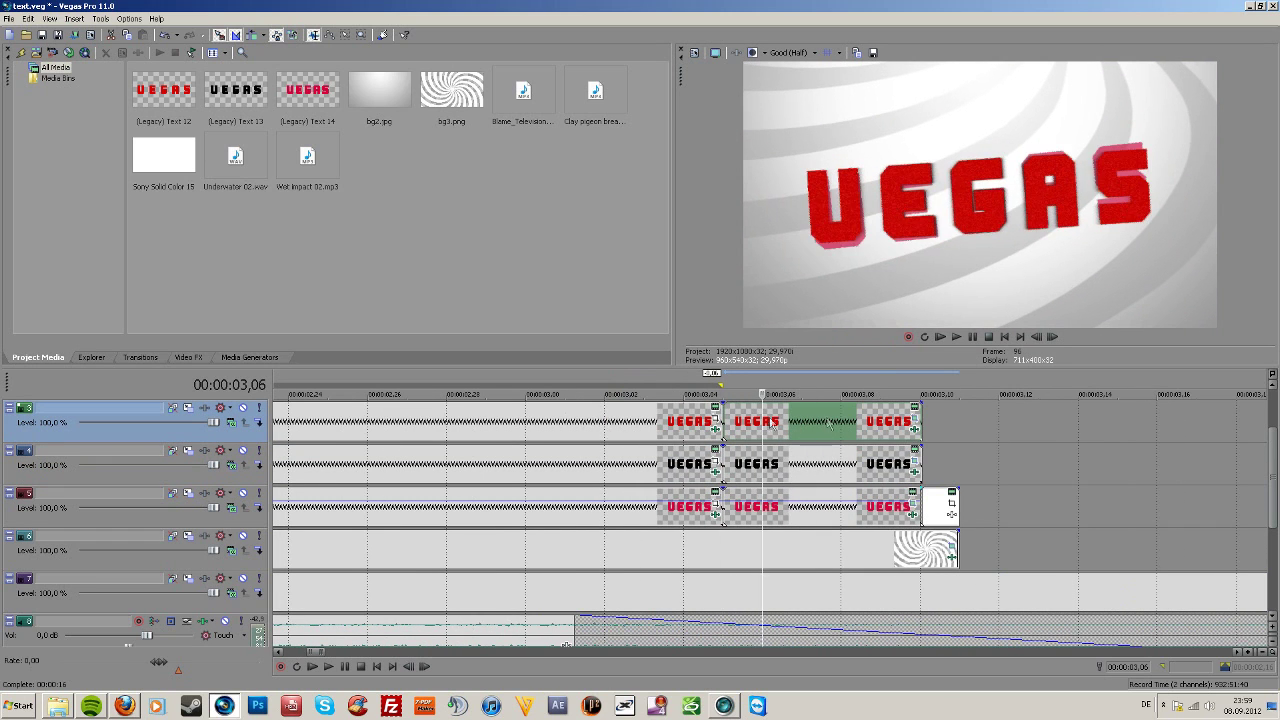
pyautogui.press('Right')
# Examine the closing red text event's Pan/Crop rotation between its first and last position keyframes, and close the window.
pyautogui.click(914, 408)
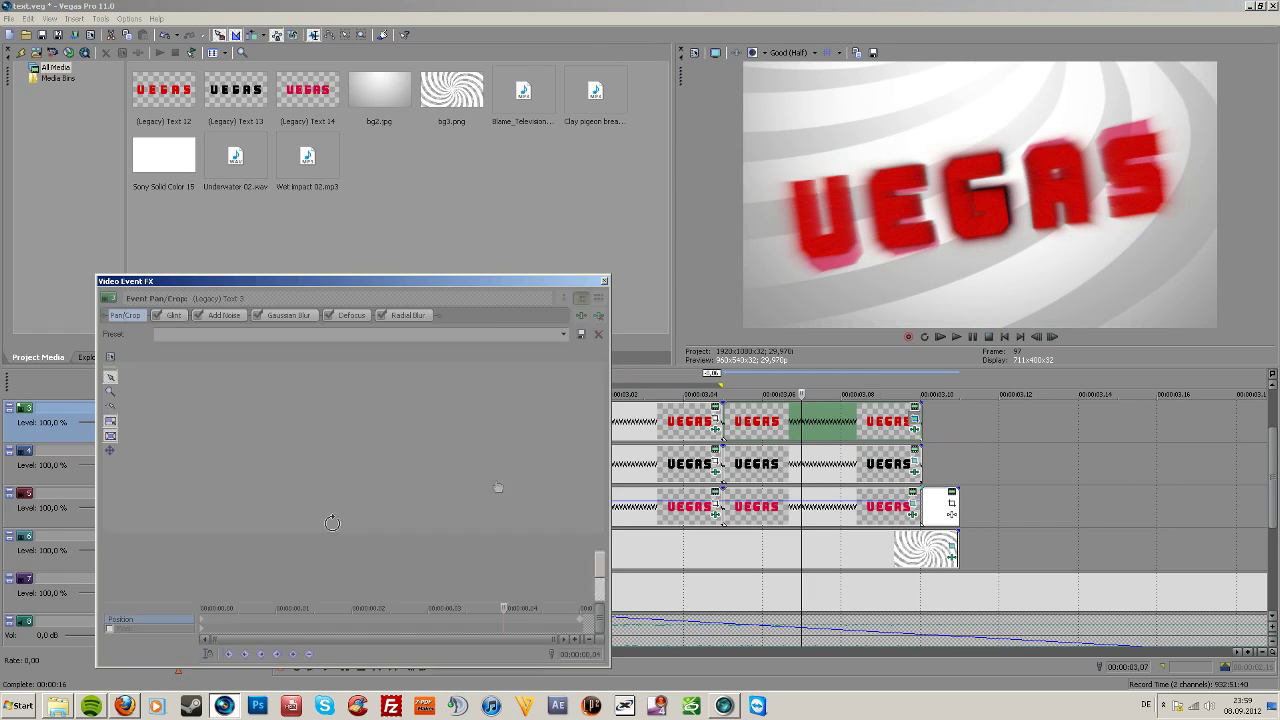
pyautogui.click(200, 622)
pyautogui.moveTo(206, 625); pyautogui.dragTo(573, 610)
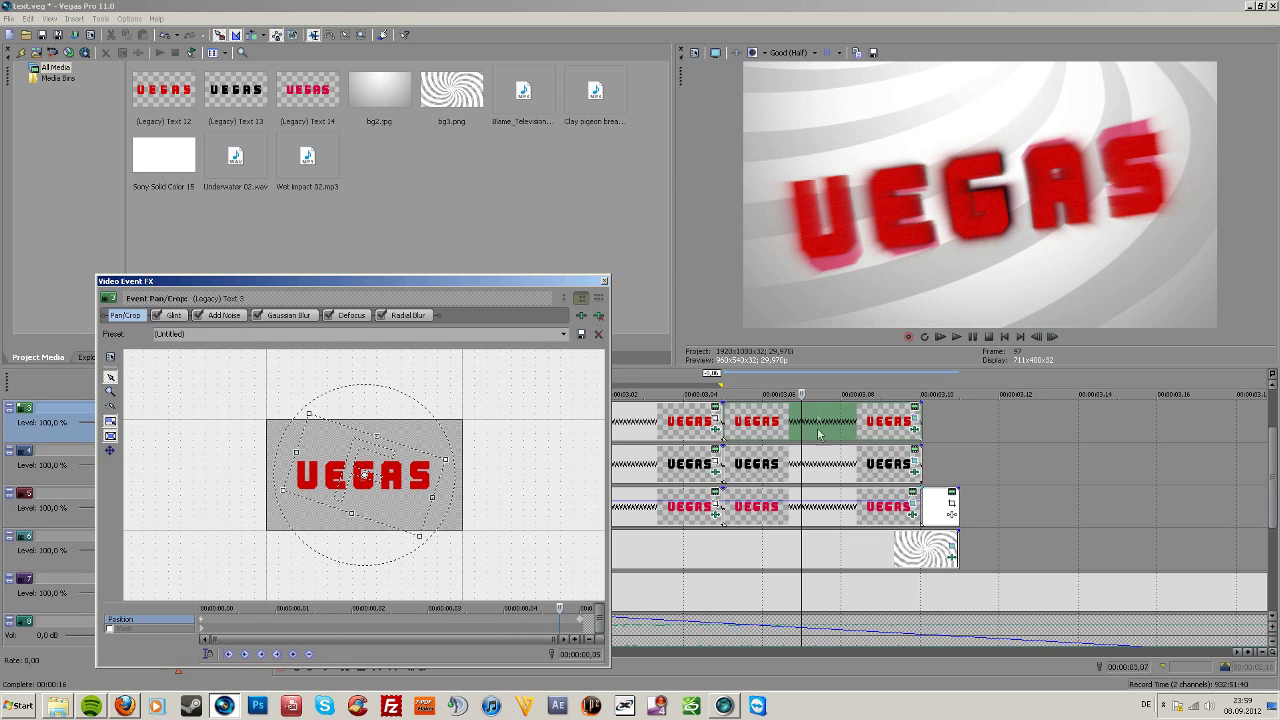
pyautogui.moveTo(228, 612); pyautogui.dragTo(447, 605)
pyautogui.click(580, 626)
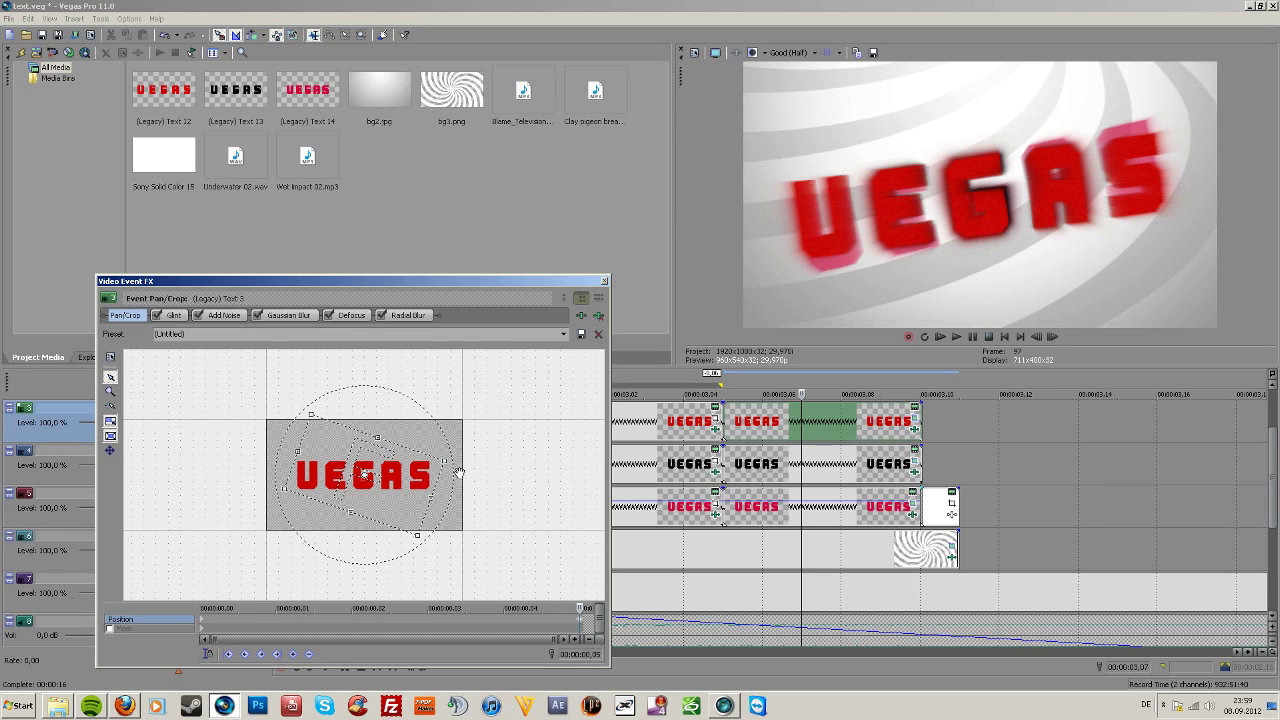
pyautogui.click(605, 282)
# Scrub into the closing section, inspect the closing red text event's Gaussian Blur keyframes and close its effects.
pyautogui.moveTo(645, 378); pyautogui.dragTo(804, 395)
pyautogui.click(916, 430)
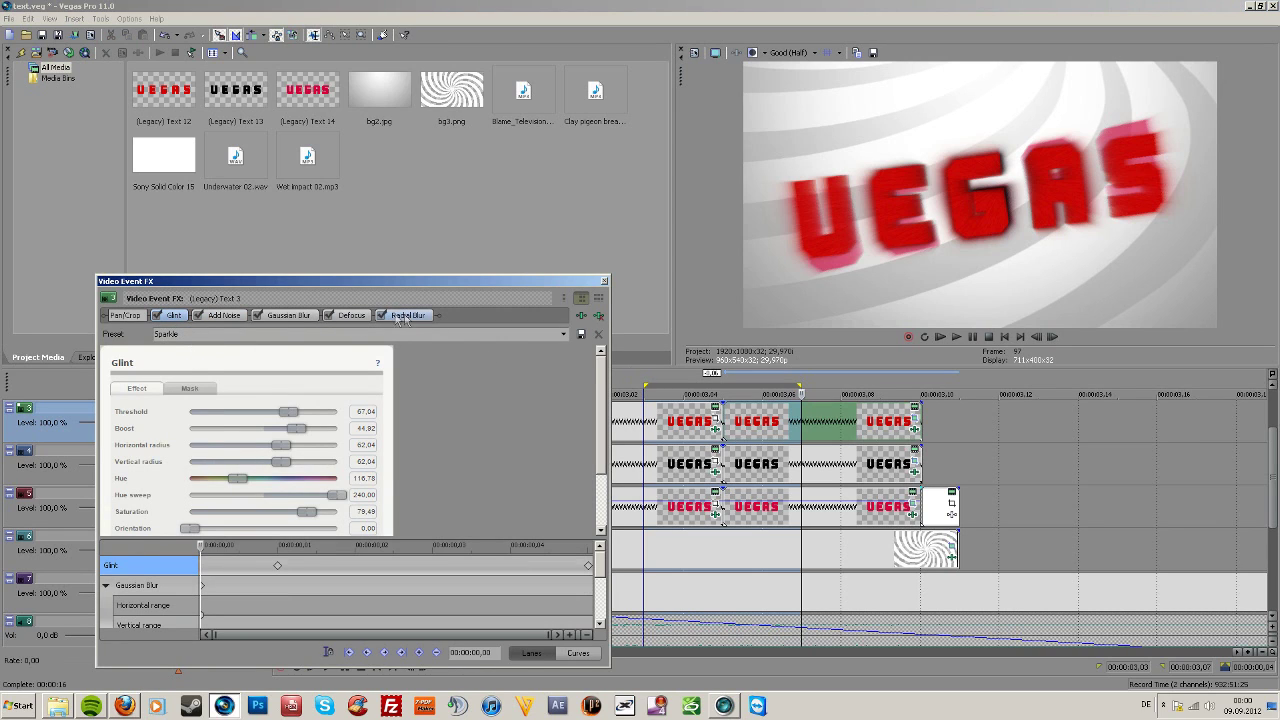
pyautogui.moveTo(223, 584); pyautogui.dragTo(382, 588)
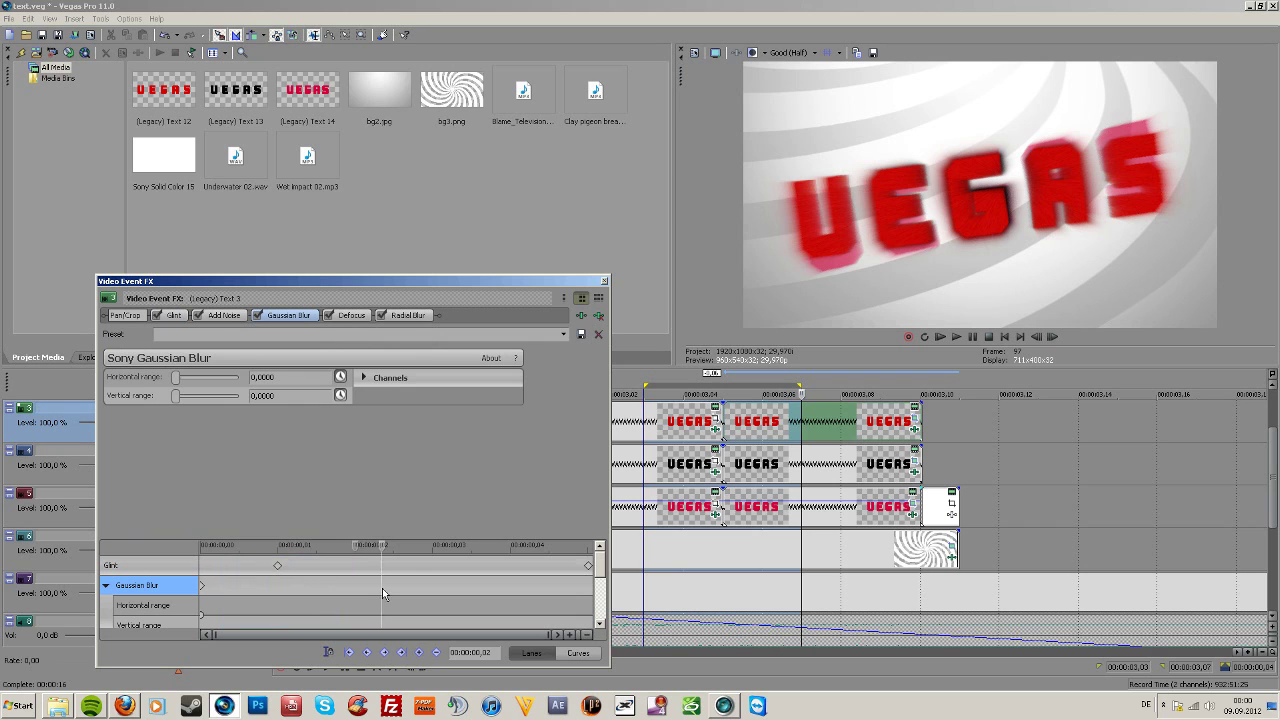
pyautogui.click(605, 282)
# Mark the closing text section as the time selection and step forward and back through its exit frames.
pyautogui.moveTo(960, 440); pyautogui.dragTo(728, 436)
pyautogui.press('Right')
pyautogui.press('Right')
pyautogui.press('Right')
pyautogui.press('Right')
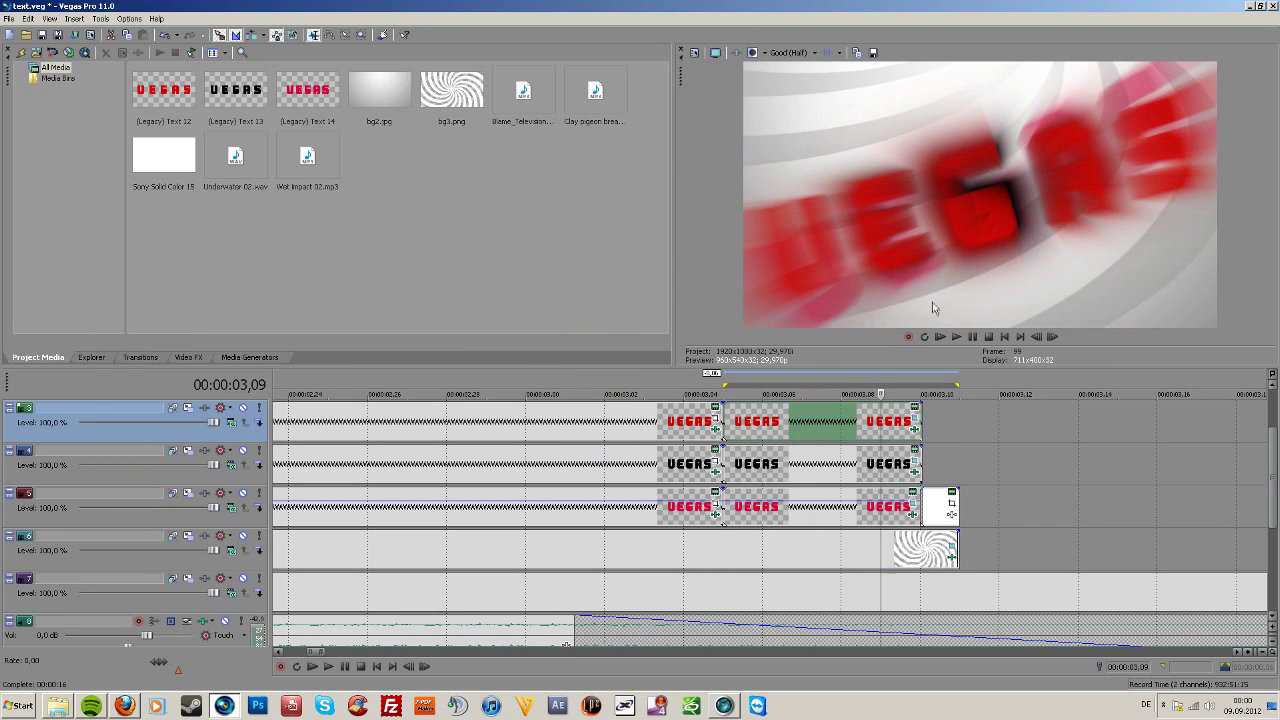
pyautogui.press('Left')
pyautogui.press('Left')
pyautogui.press('Left')
pyautogui.press('Right')
pyautogui.press('Right')
# Examine how the closing red text event's Radial Blur strength changes between its keyframes, and close its effects.
pyautogui.click(914, 408)
pyautogui.click(408, 316)
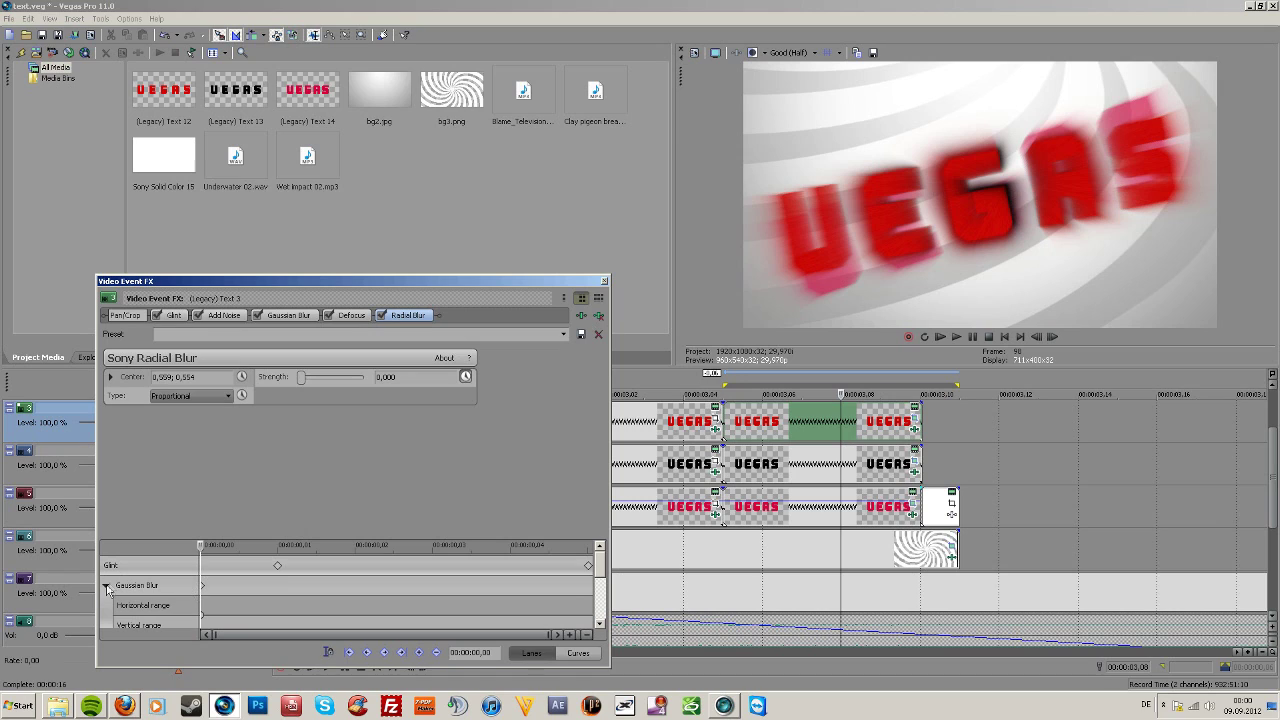
pyautogui.click(106, 586)
pyautogui.click(124, 607)
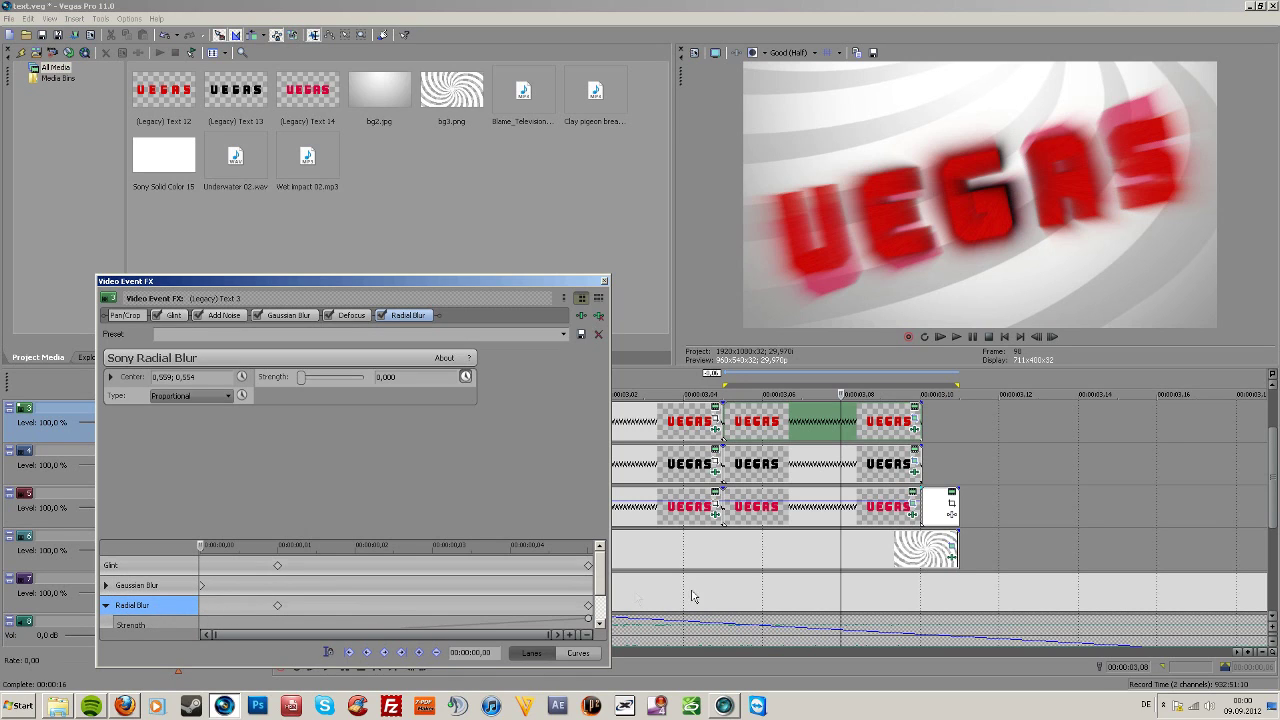
pyautogui.moveTo(602, 588); pyautogui.dragTo(602, 607)
pyautogui.click(278, 587)
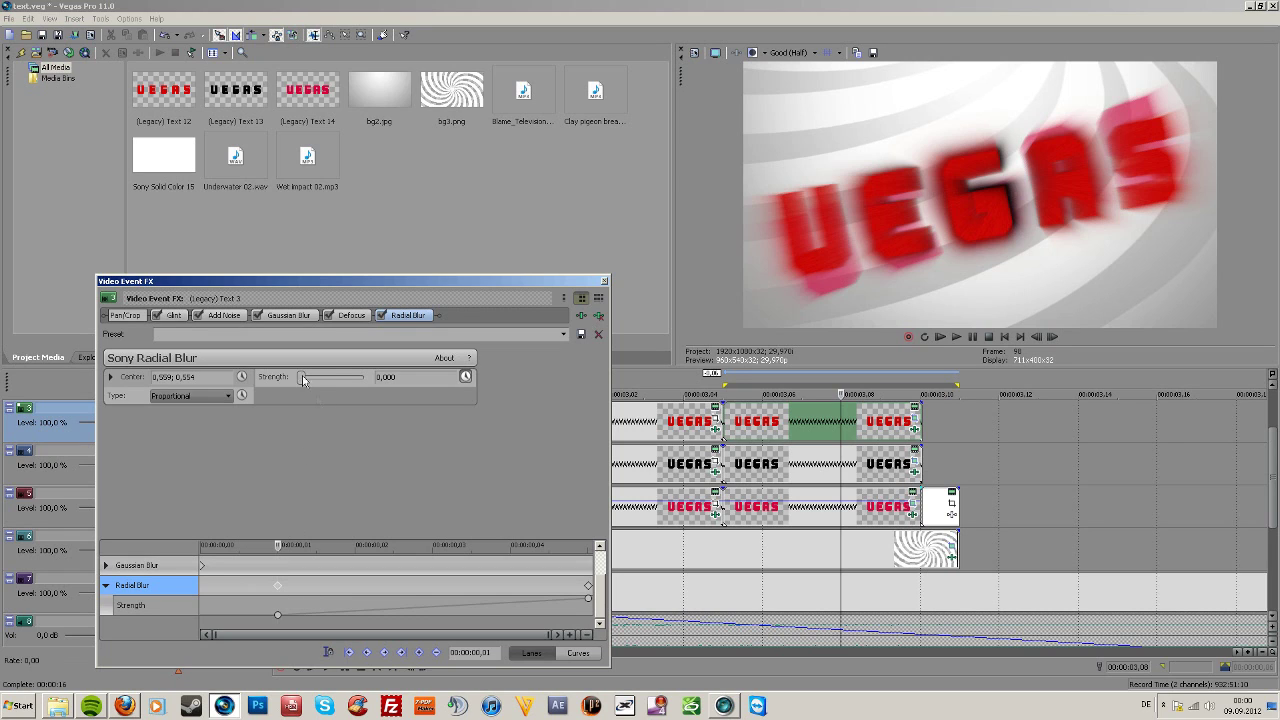
pyautogui.moveTo(354, 574); pyautogui.dragTo(594, 591)
pyautogui.click(604, 281)
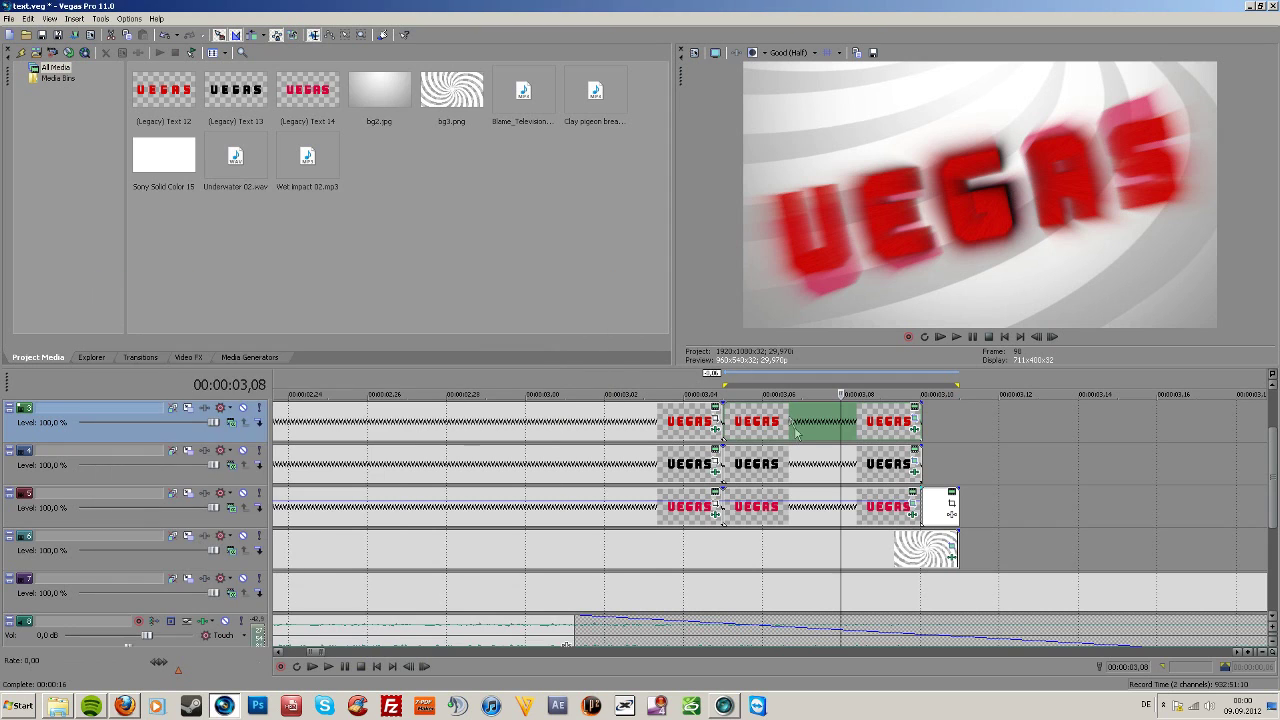
# Select the closing black text event on track 4 and step back through the frames to before the cut.
pyautogui.click(805, 464)
pyautogui.press('Left')
pyautogui.press('Left')
pyautogui.press('Left')
pyautogui.press('Left')
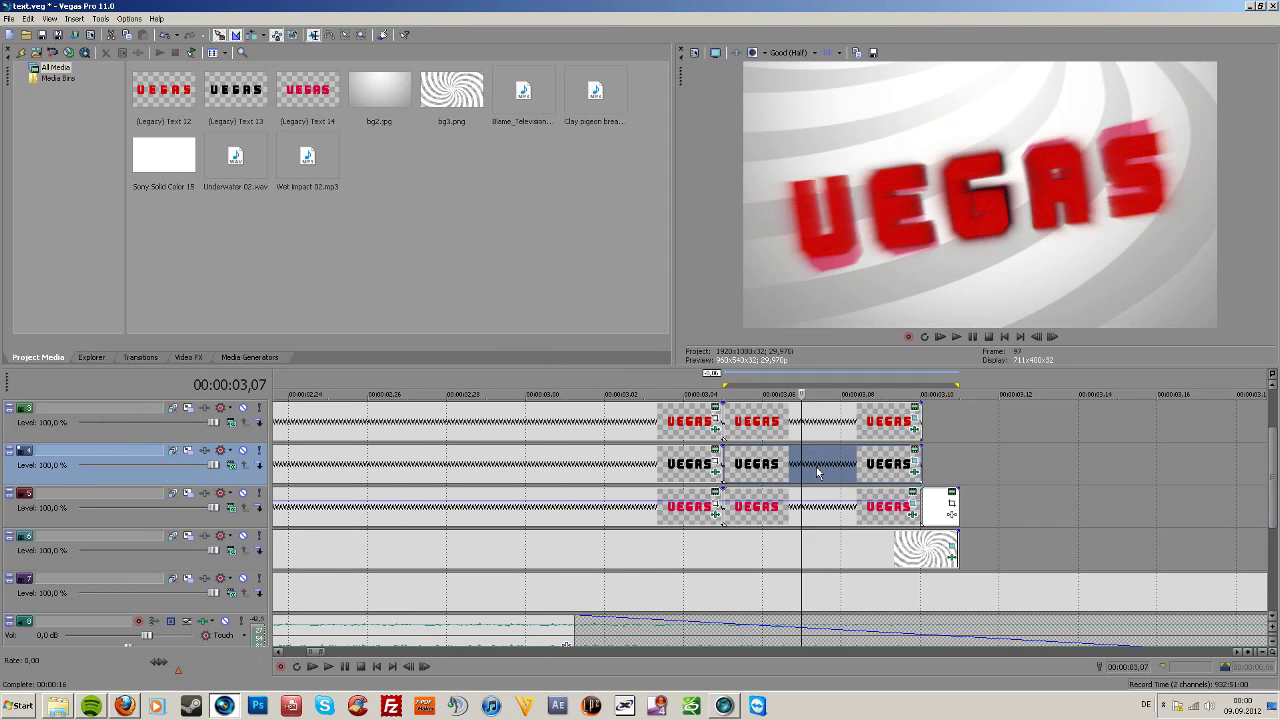
pyautogui.scroll(-1, 745, 451)
pyautogui.press('Left')
pyautogui.press('Left')
pyautogui.scroll(-1, 745, 451)
pyautogui.press('Left')
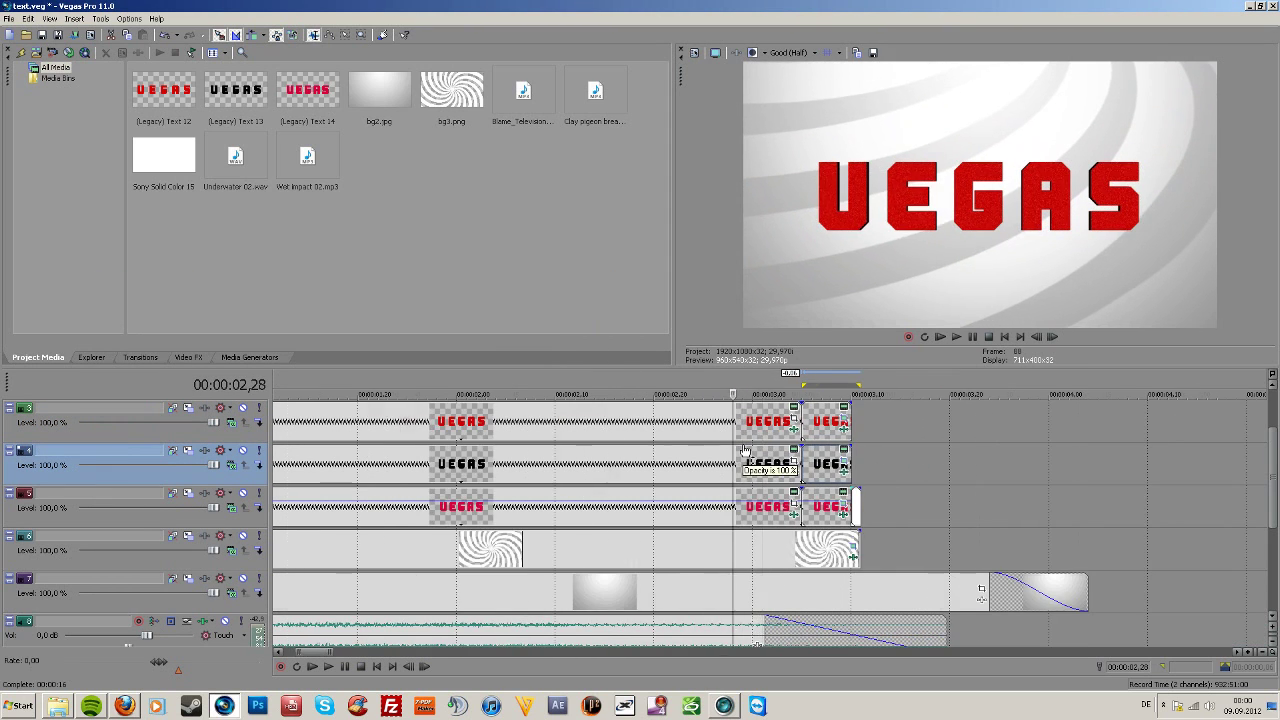
# Scrub across the entire text intro and place the playhead ahead of the first text events.
pyautogui.scroll(-3, 744, 450)
pyautogui.moveTo(333, 461); pyautogui.dragTo(972, 465)
pyautogui.click(288, 521)
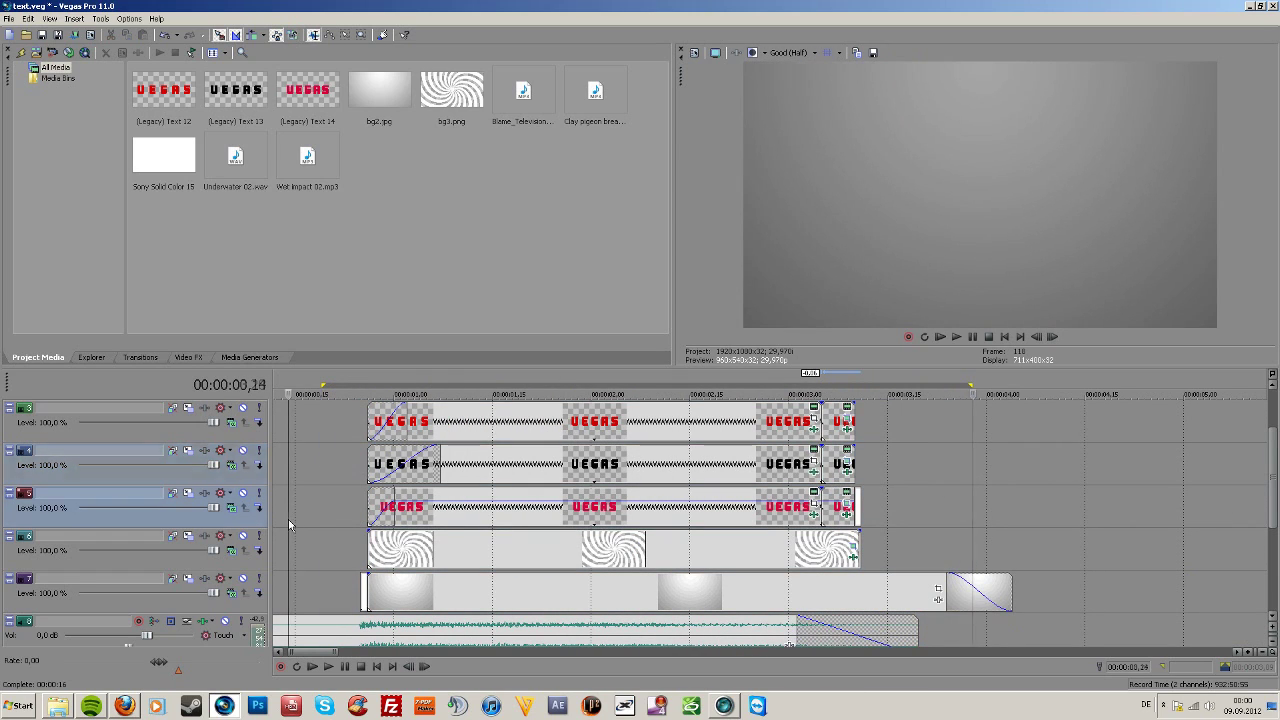